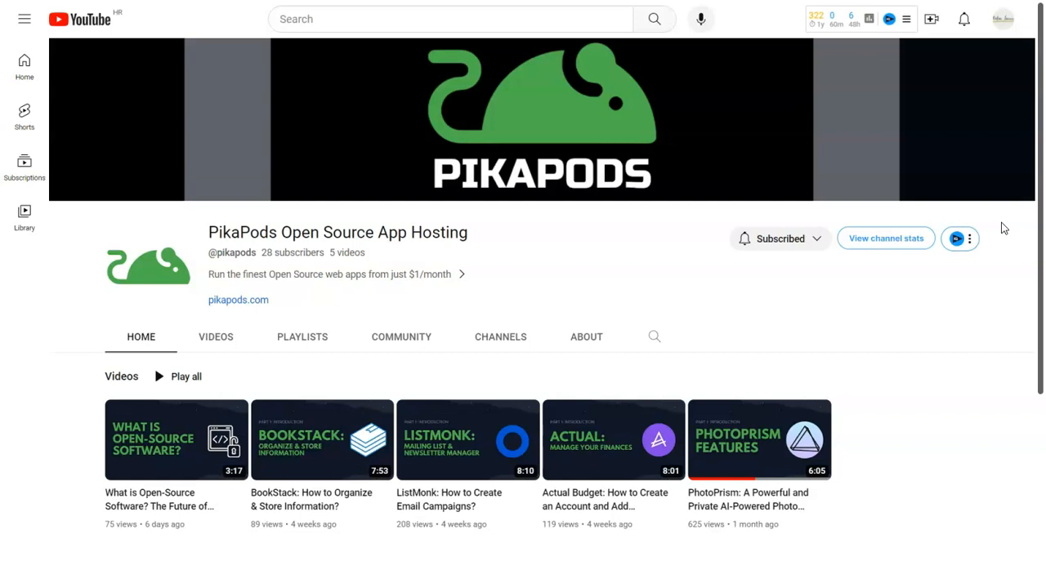
- Open pikapods.com from the website link on the PikaPods YouTube channel
click(1021, 187)
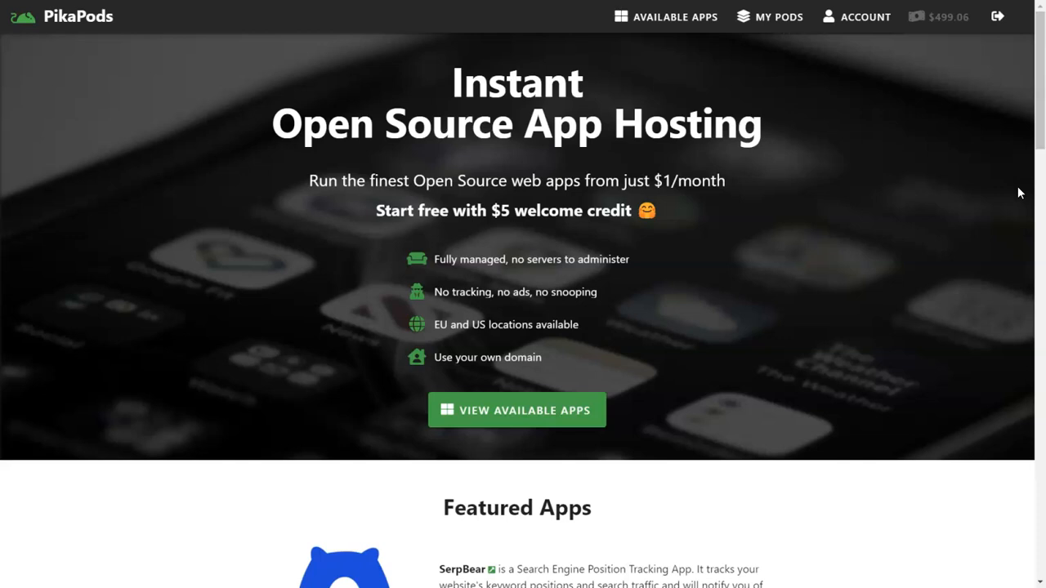
- Browse Available Apps, start and cancel a new Changedetection pod, then view My Changedetection Pod in My Pods
click(934, 145)
click(680, 19)
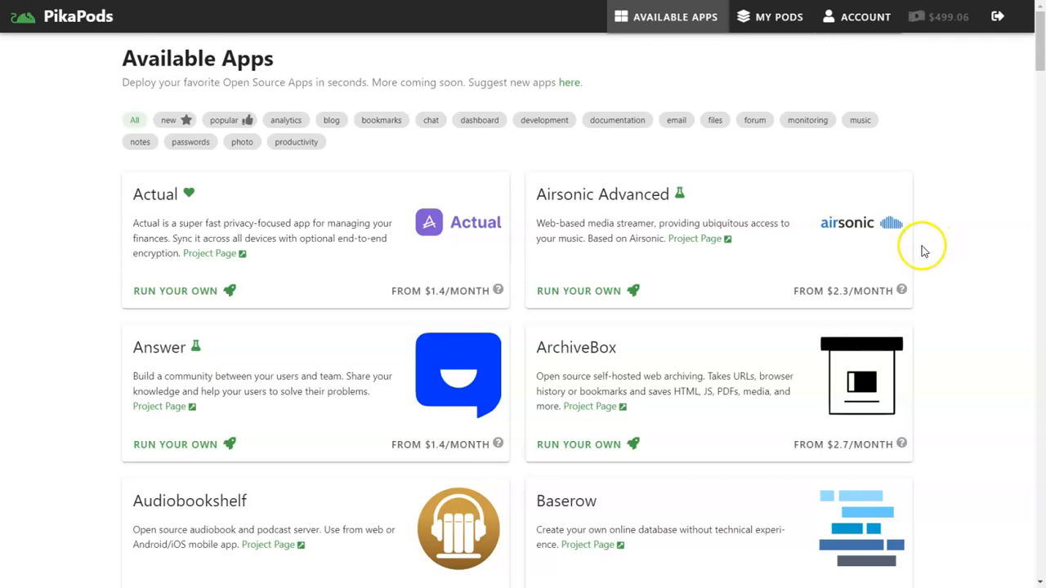
scroll(806, 285, down, 6)
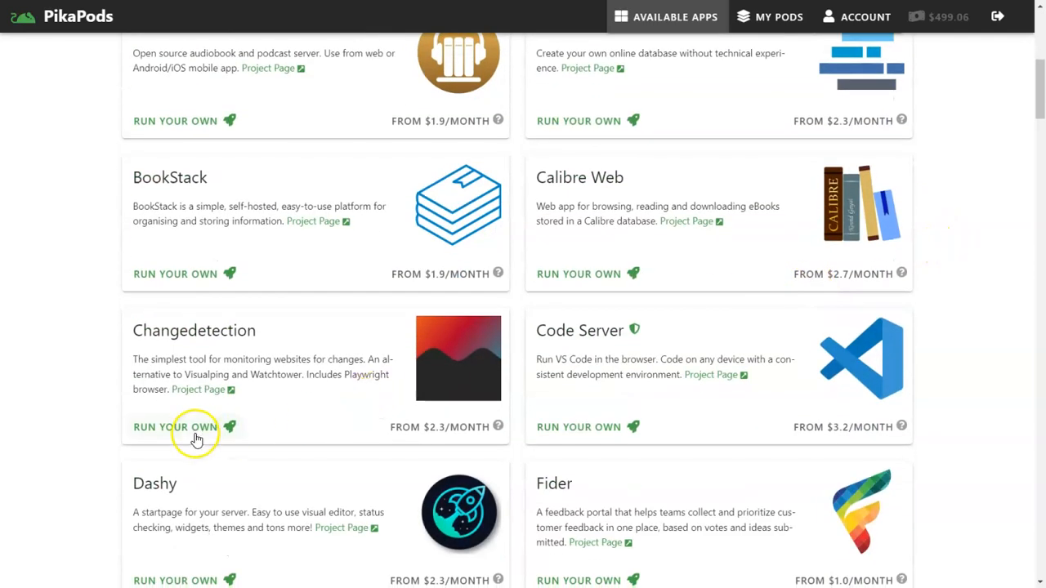
click(194, 436)
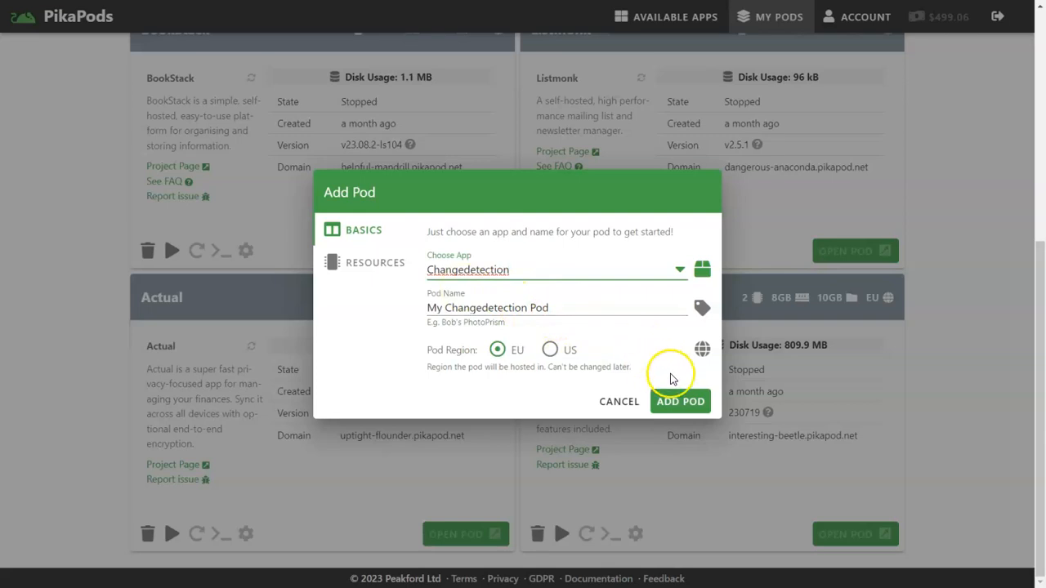
click(619, 401)
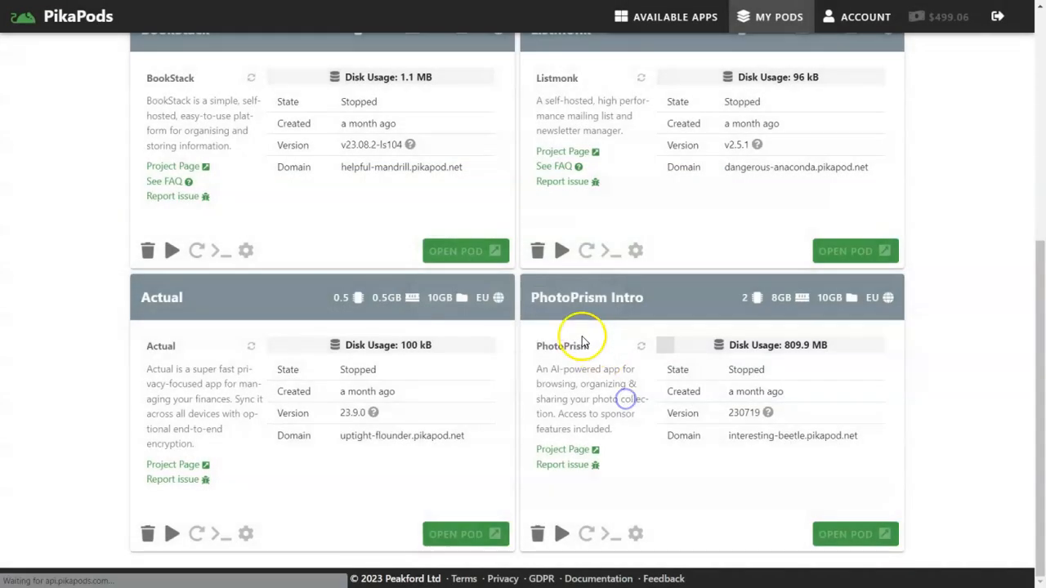
scroll(581, 341, up, 5)
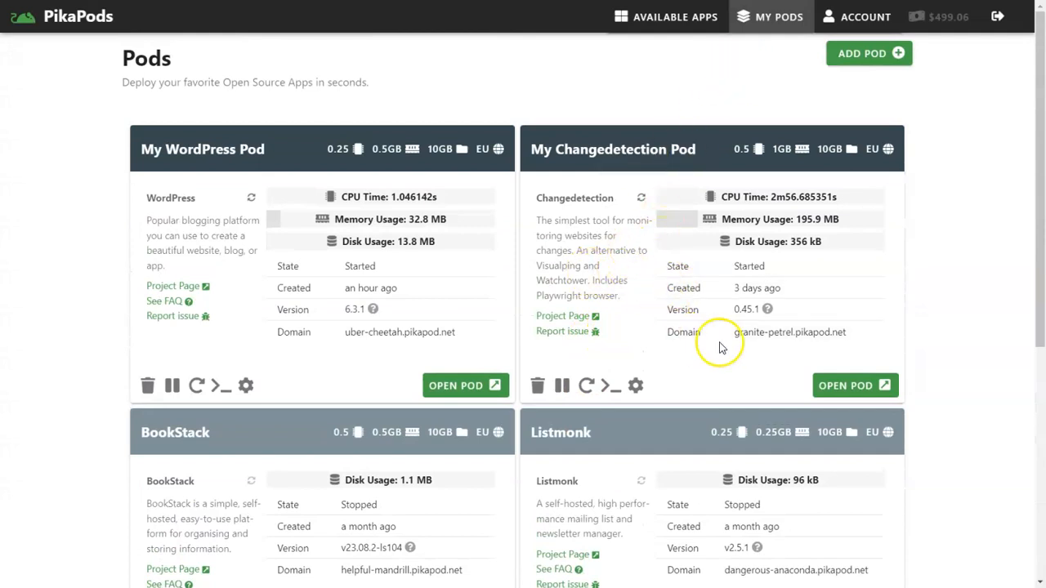
- Open the Changedetection pod's watch list and select, then deselect, all four watches
click(837, 385)
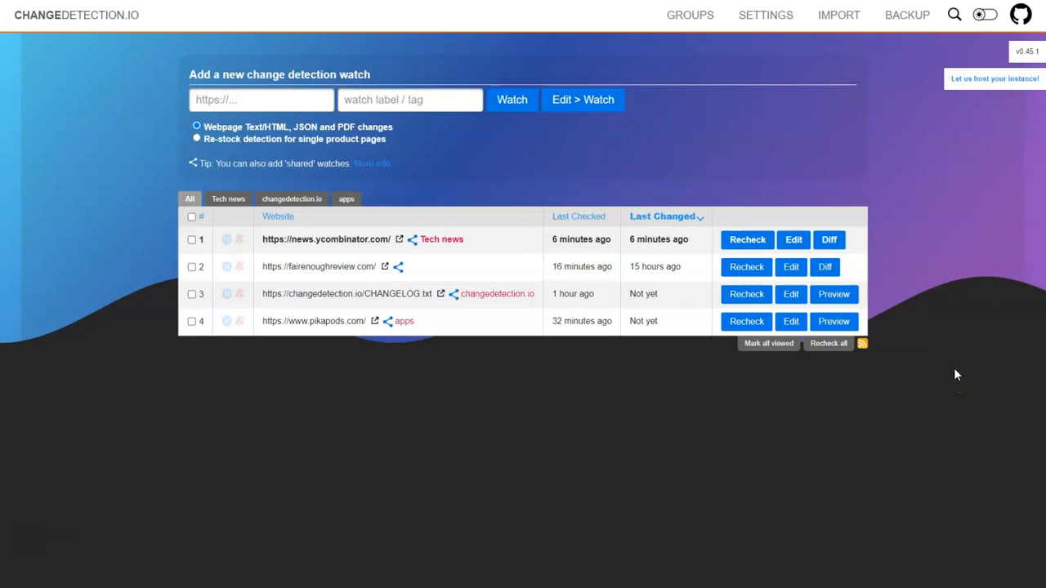
click(215, 102)
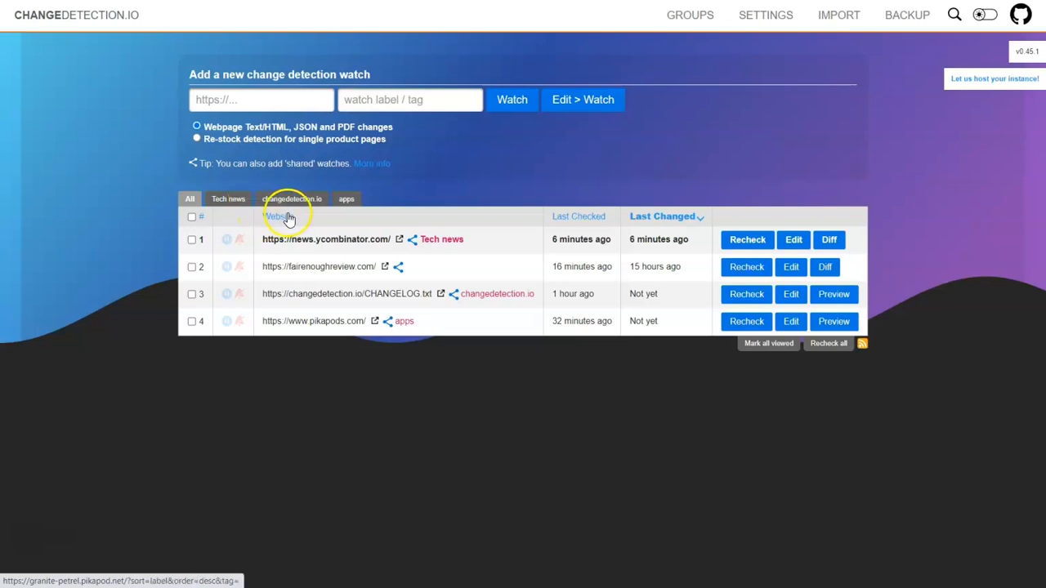
click(192, 219)
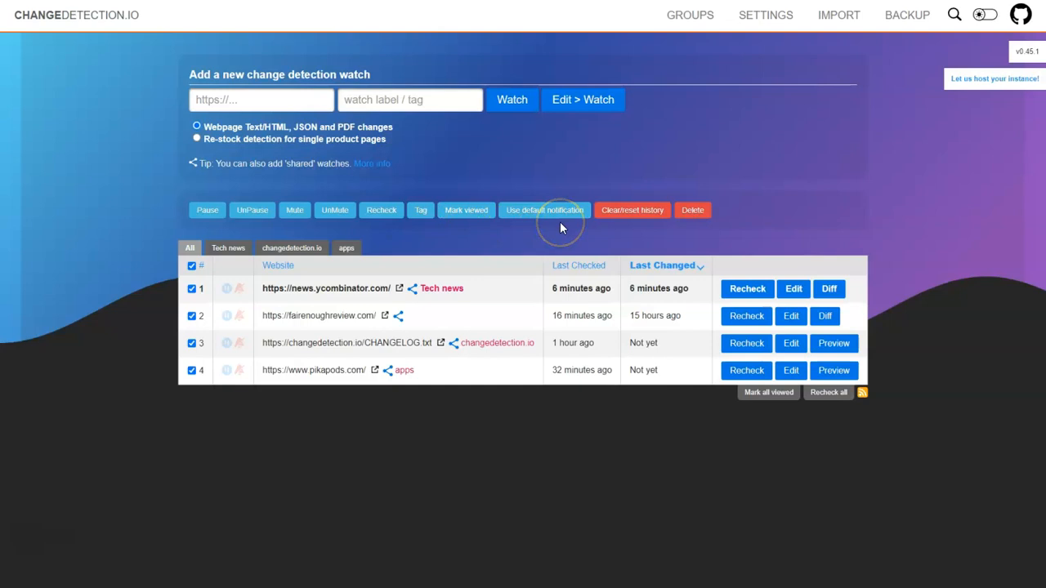
click(191, 265)
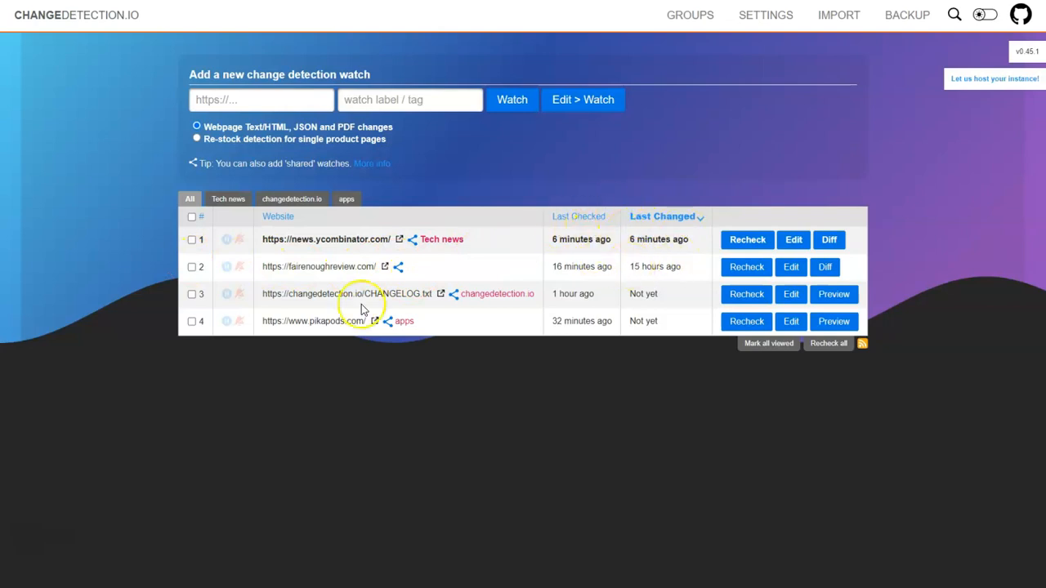
- Visit the Hacker News watch's site, create its share link, and open its edit settings
click(399, 240)
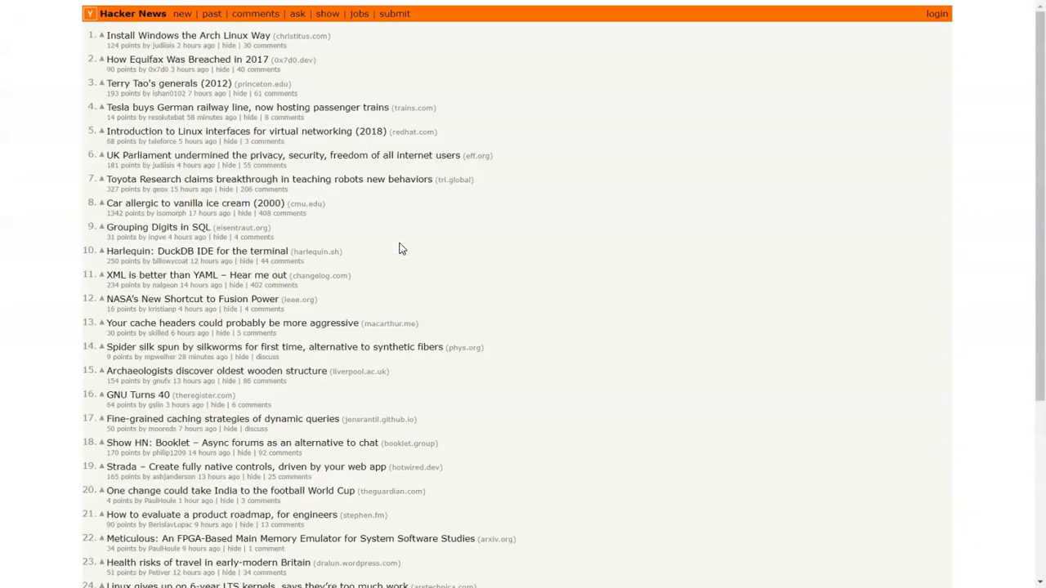
key(ctrl+w)
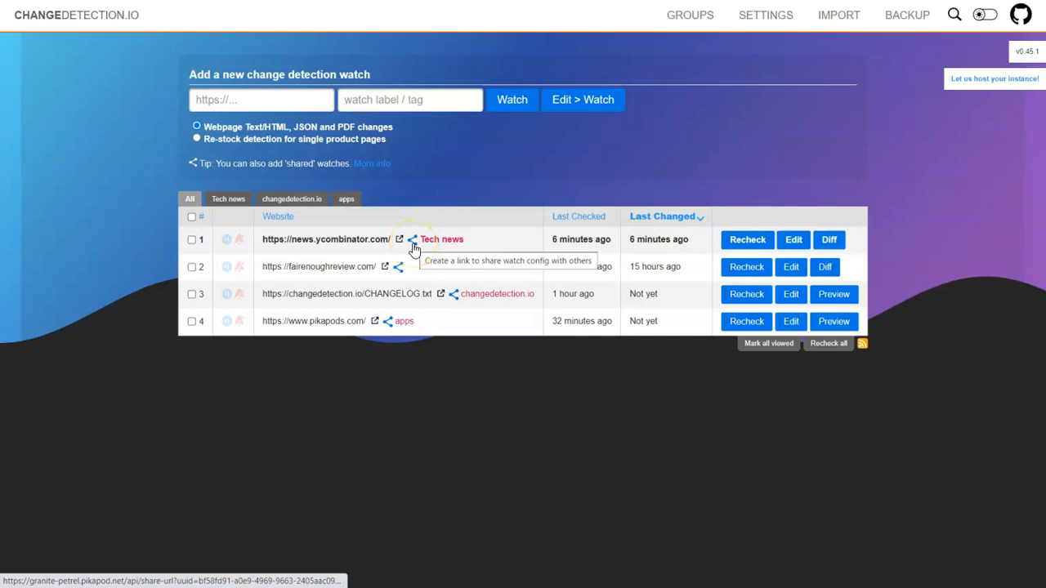
click(413, 245)
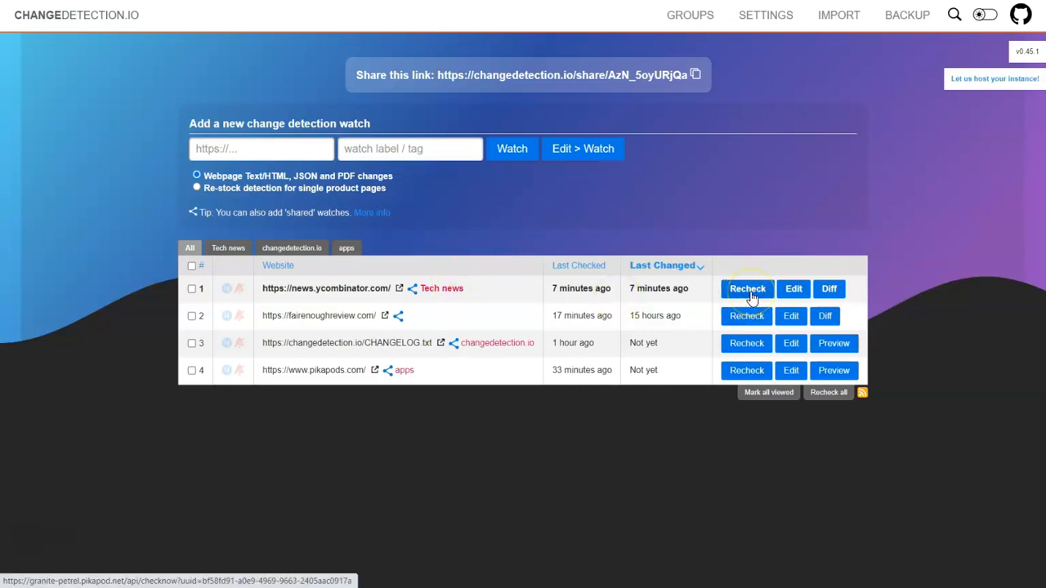
click(793, 295)
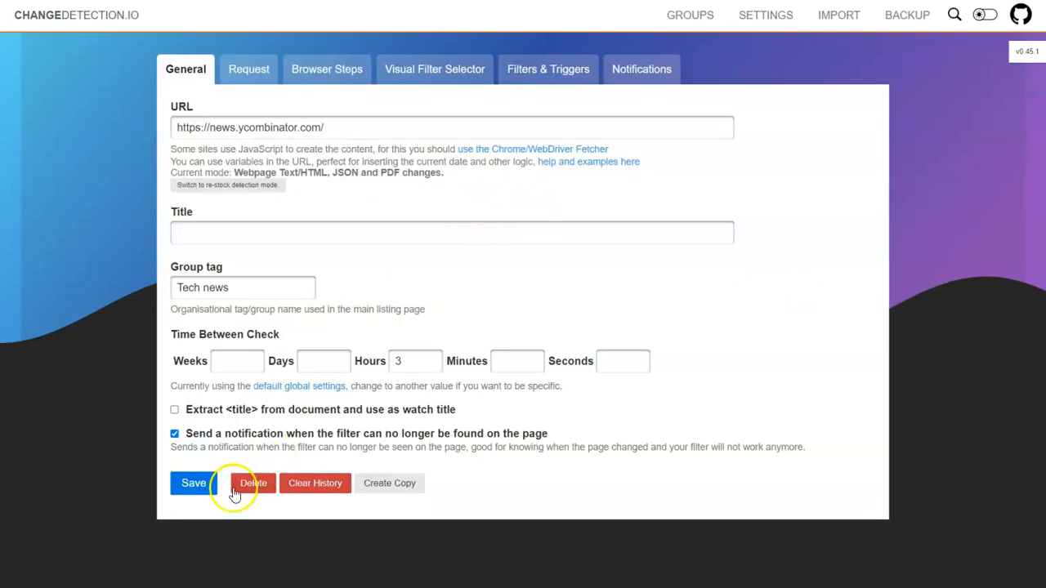
- Save the Hacker News watch, view its diff, and return to the watch list
click(196, 484)
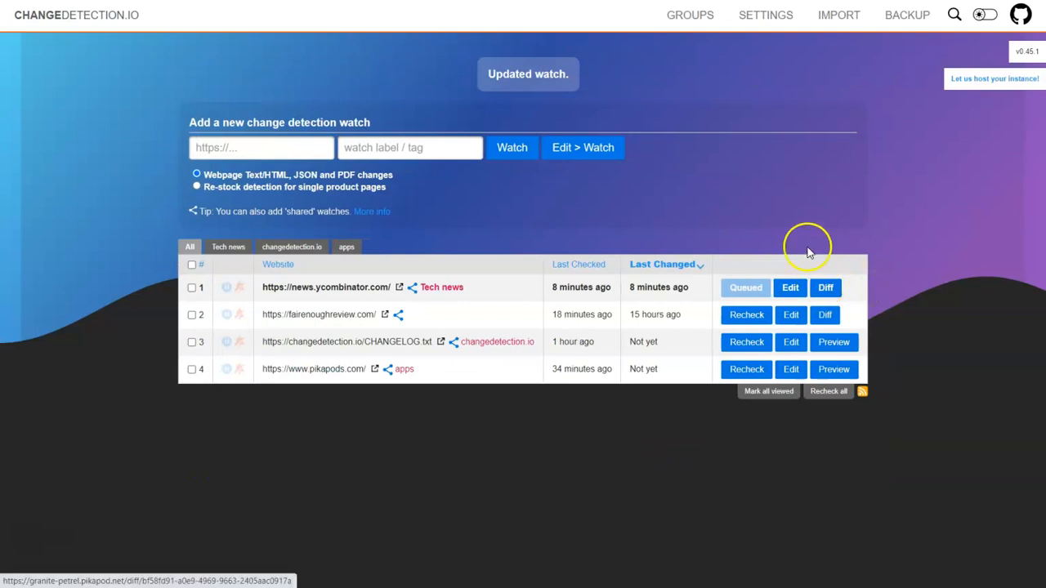
click(826, 287)
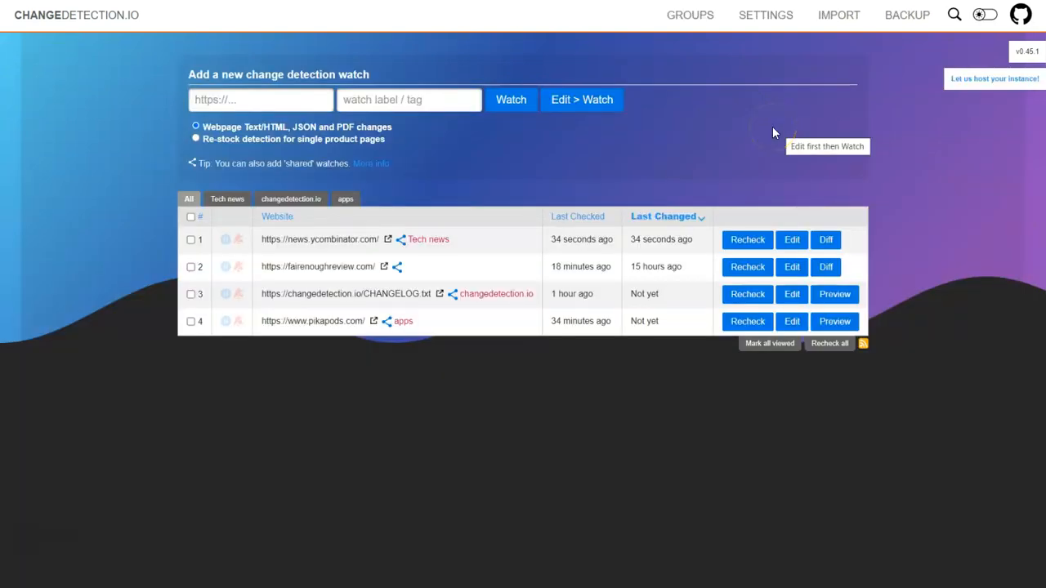
click(522, 168)
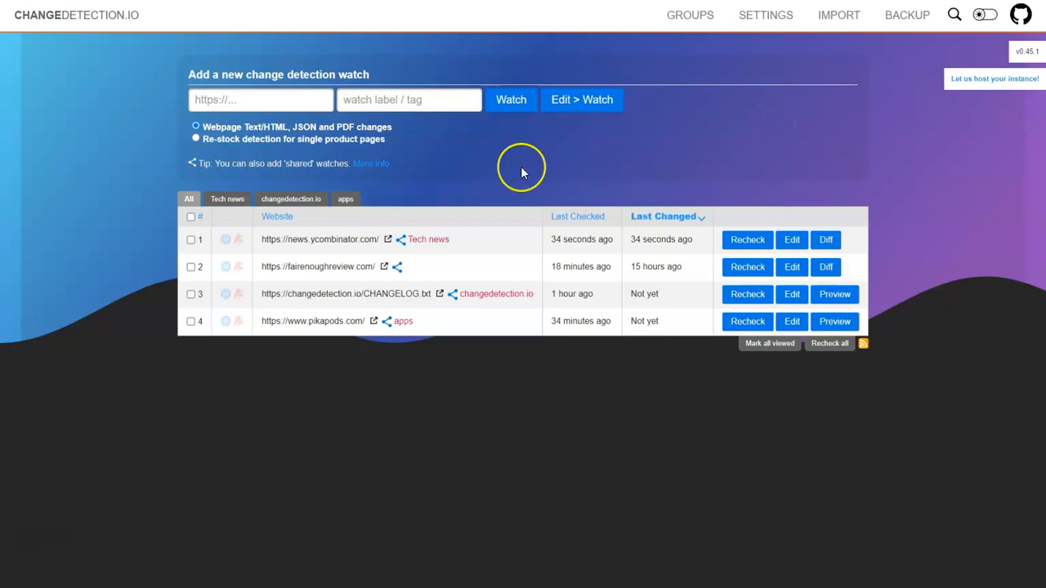
click(525, 168)
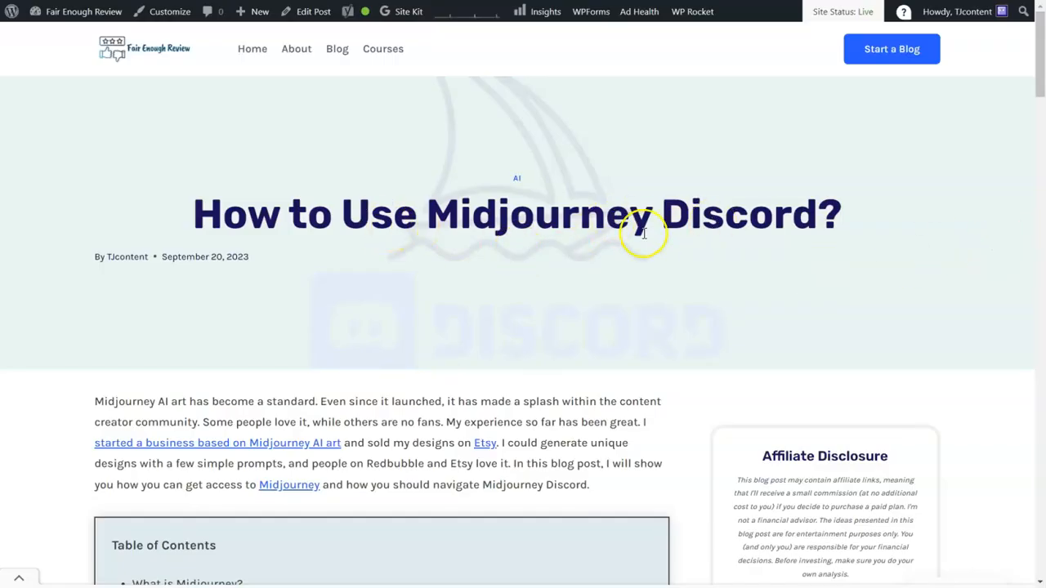
scroll(644, 232, down, 15)
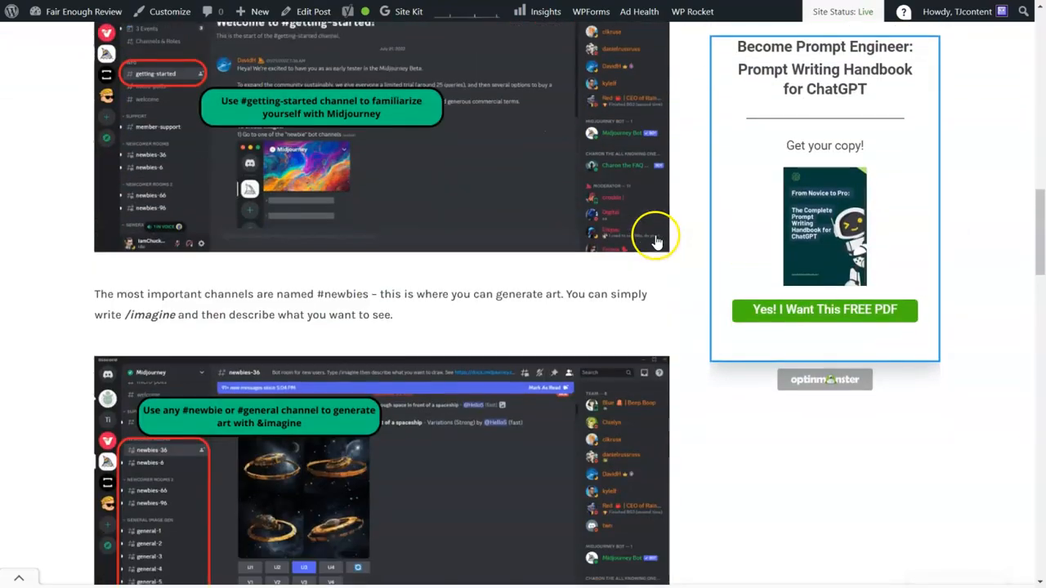
scroll(657, 242, down, 9)
scroll(686, 242, up, 7)
scroll(691, 241, up, 17)
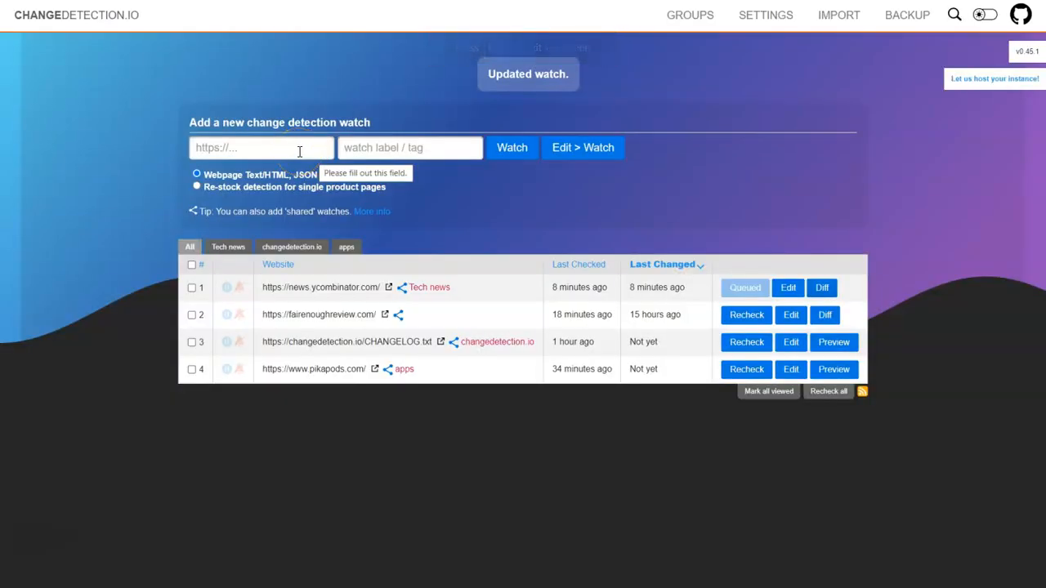
- Add a watch for fairenoughreview.com/midjourney-discord/ tagged 'blog', then tick and untick it in the list
click(299, 151)
key(ctrl+v)
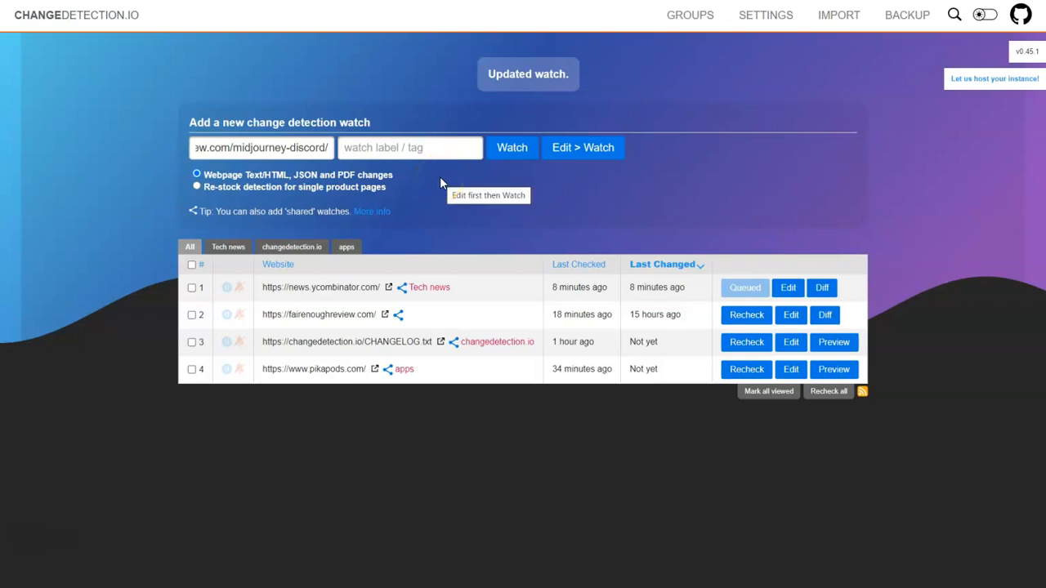
click(433, 151)
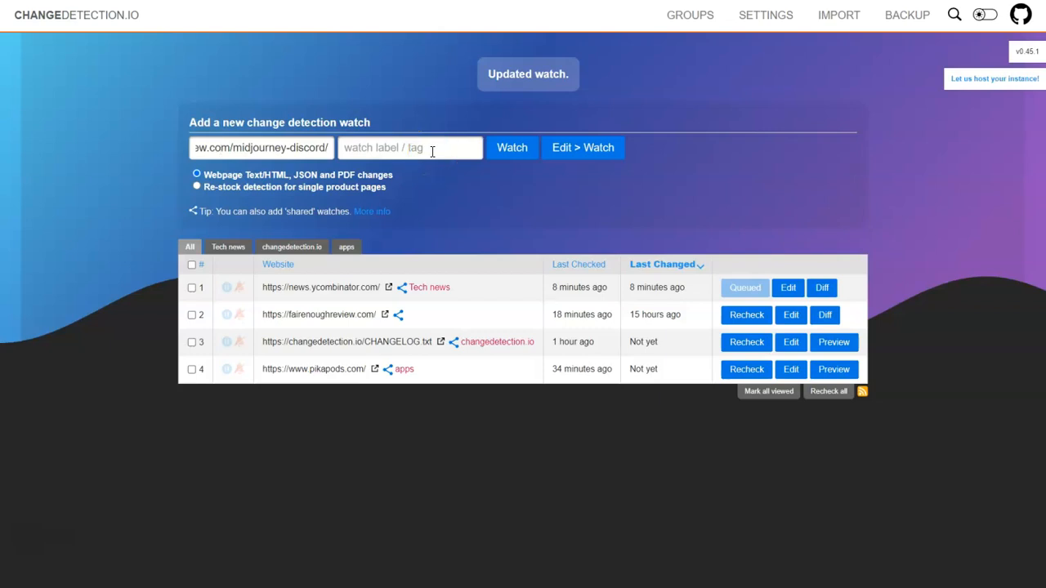
click(431, 148)
click(444, 145)
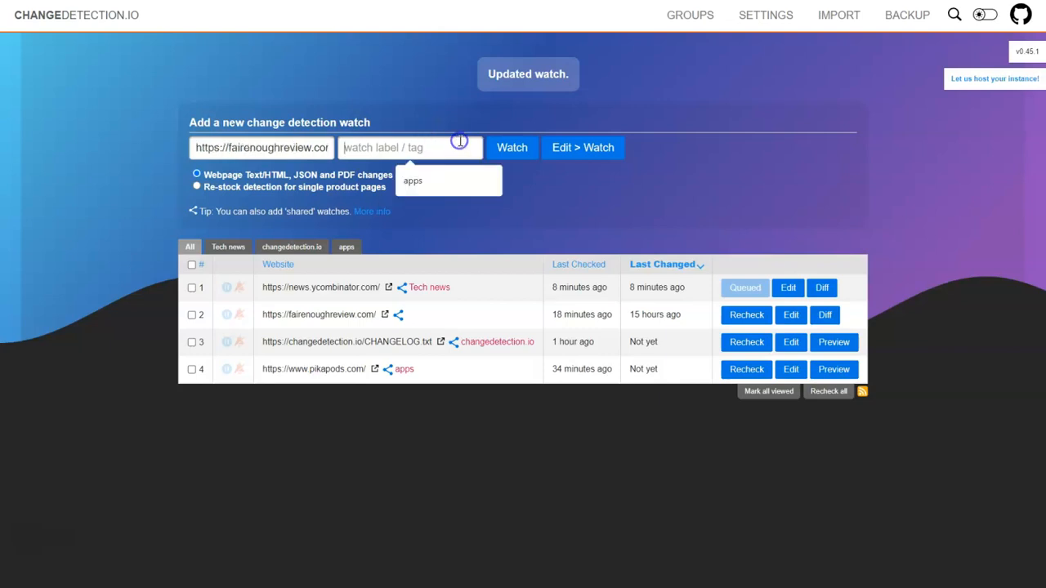
text(blog)
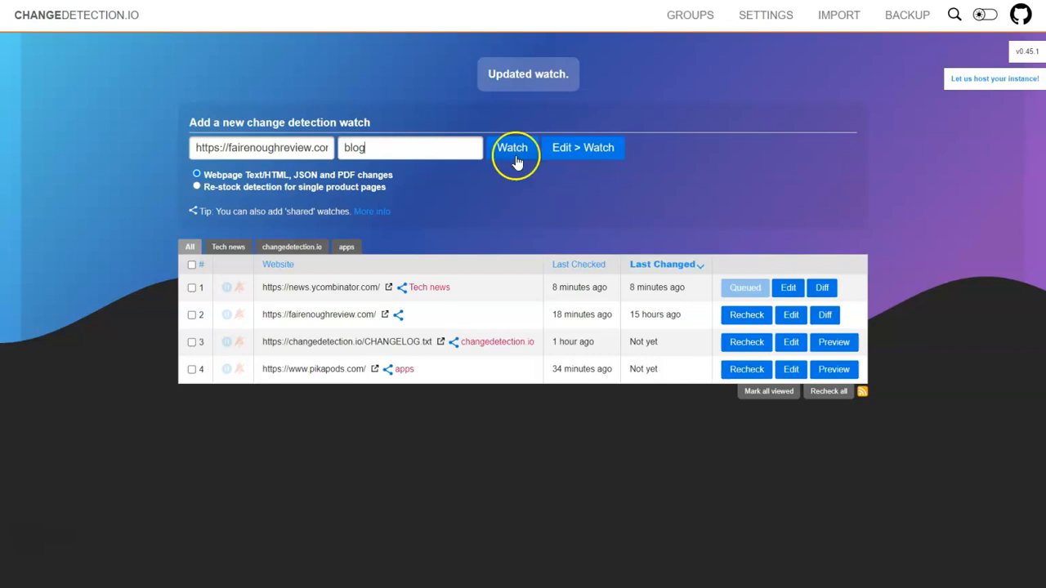
click(523, 150)
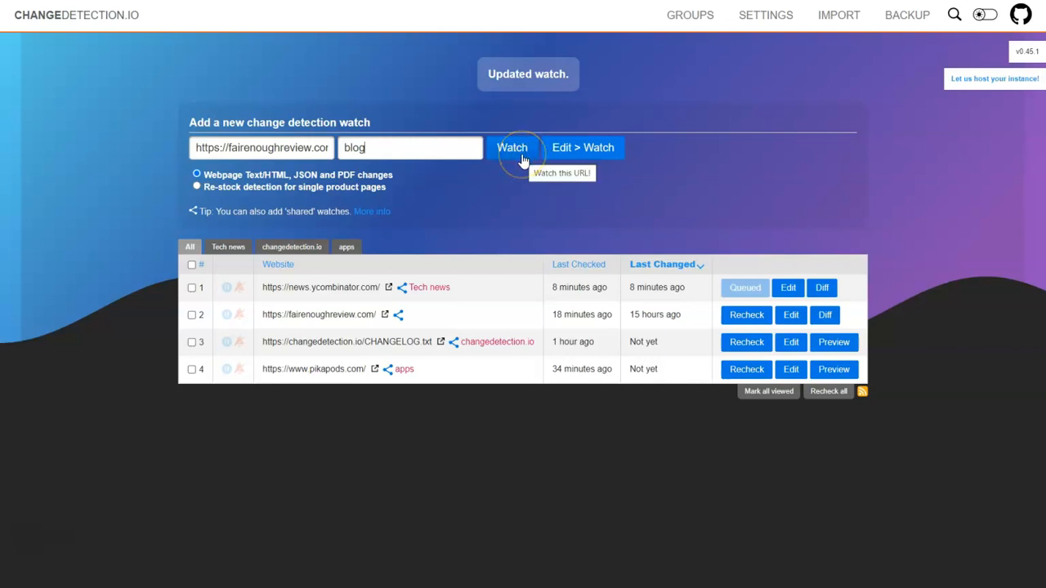
drag(260, 397, 439, 397)
click(405, 468)
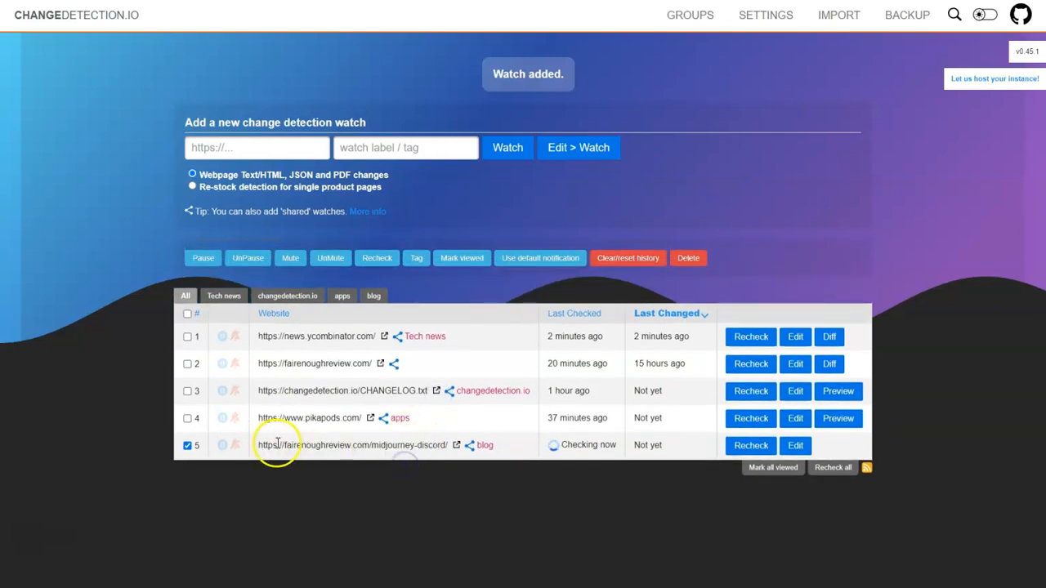
click(187, 447)
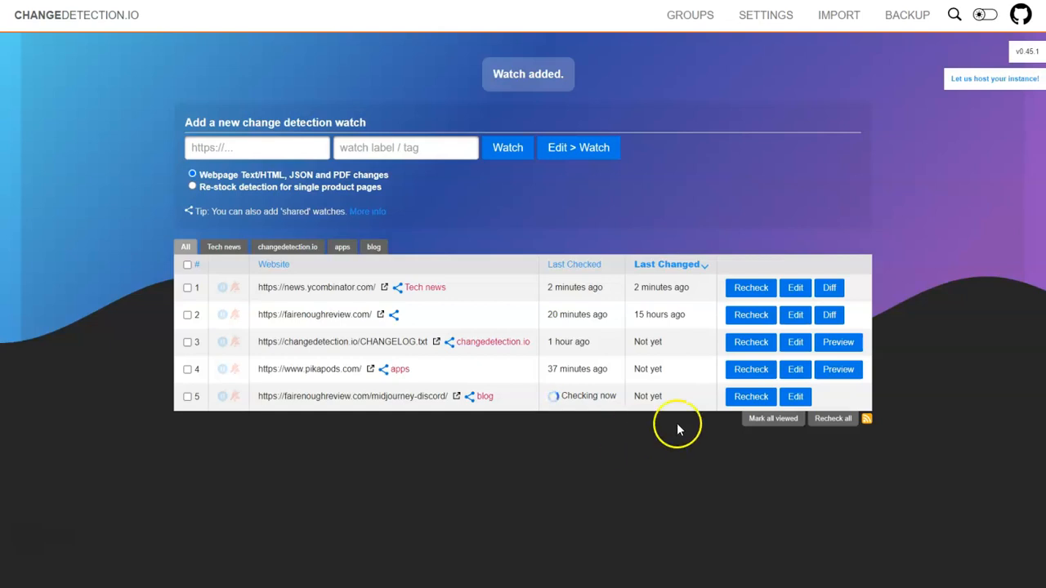
click(799, 397)
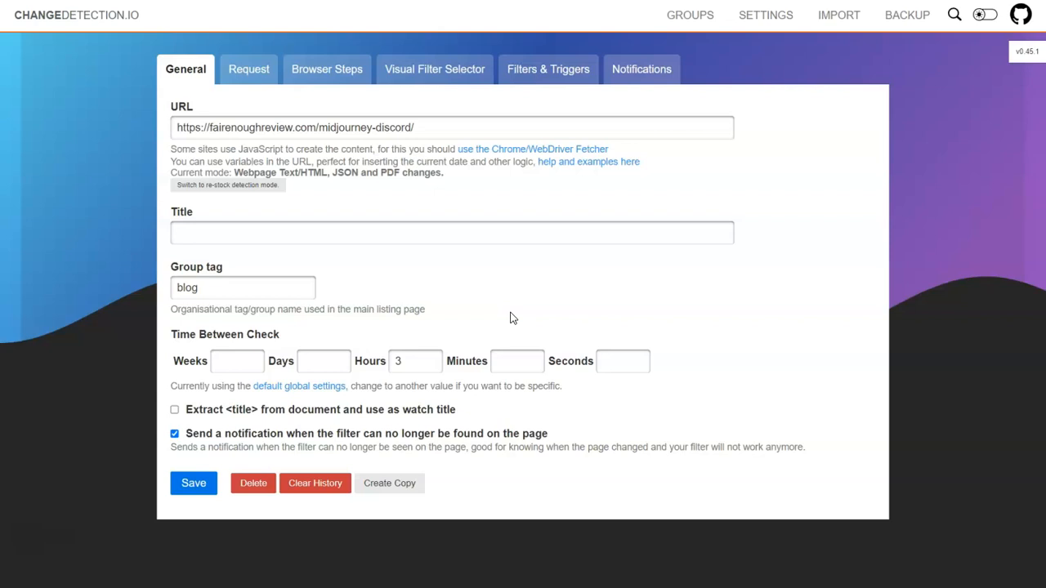
click(643, 72)
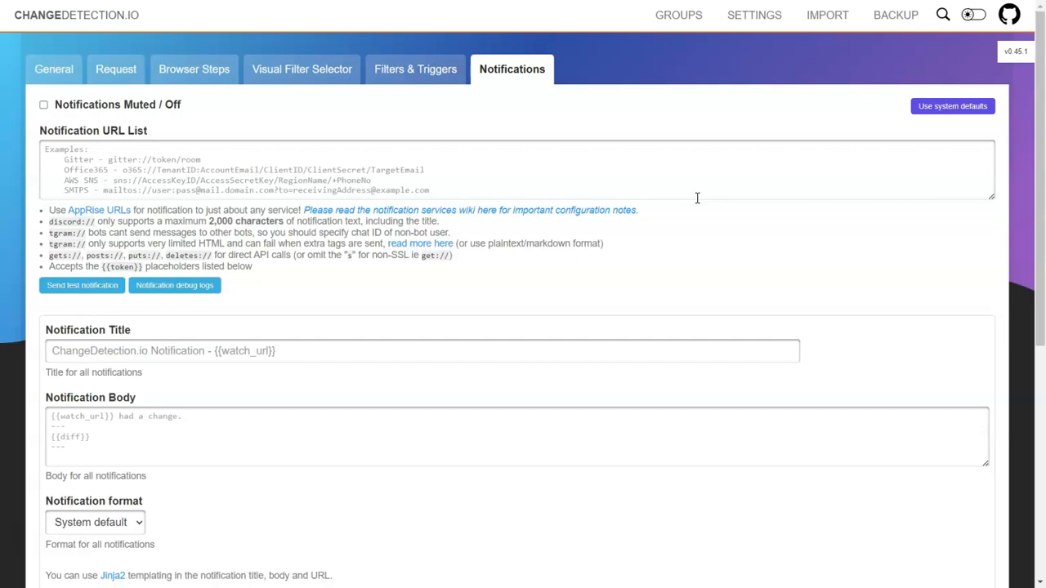
click(105, 16)
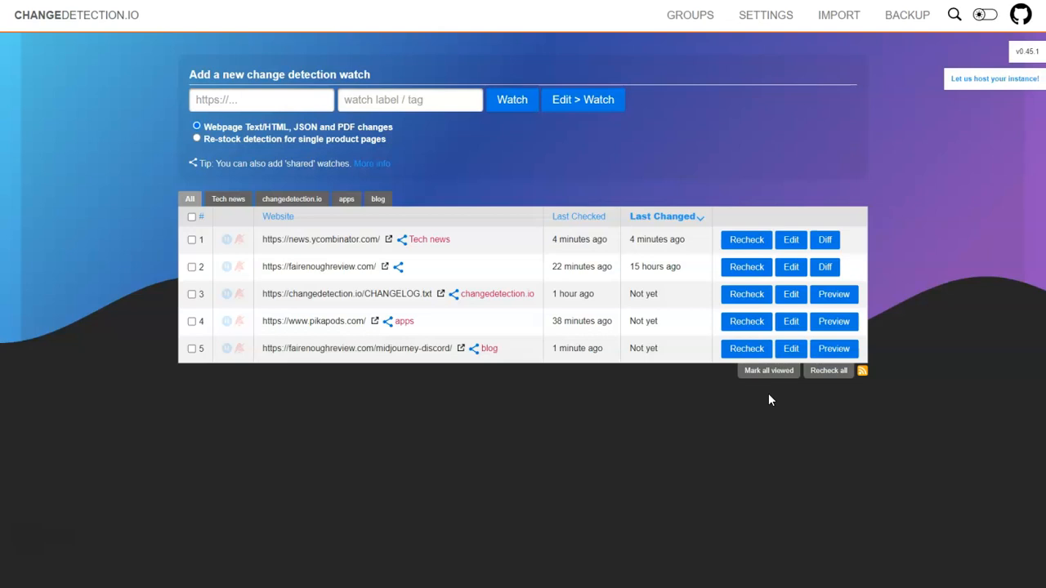
- Recheck the midjourney-discord watch and open its diff of detected changes
click(741, 356)
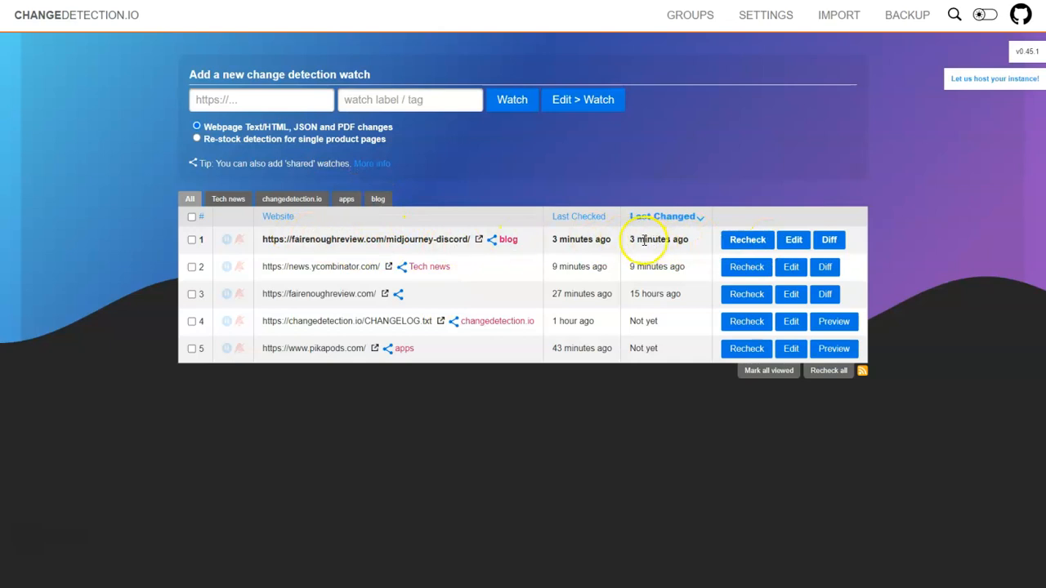
click(827, 238)
scroll(368, 206, up, 2)
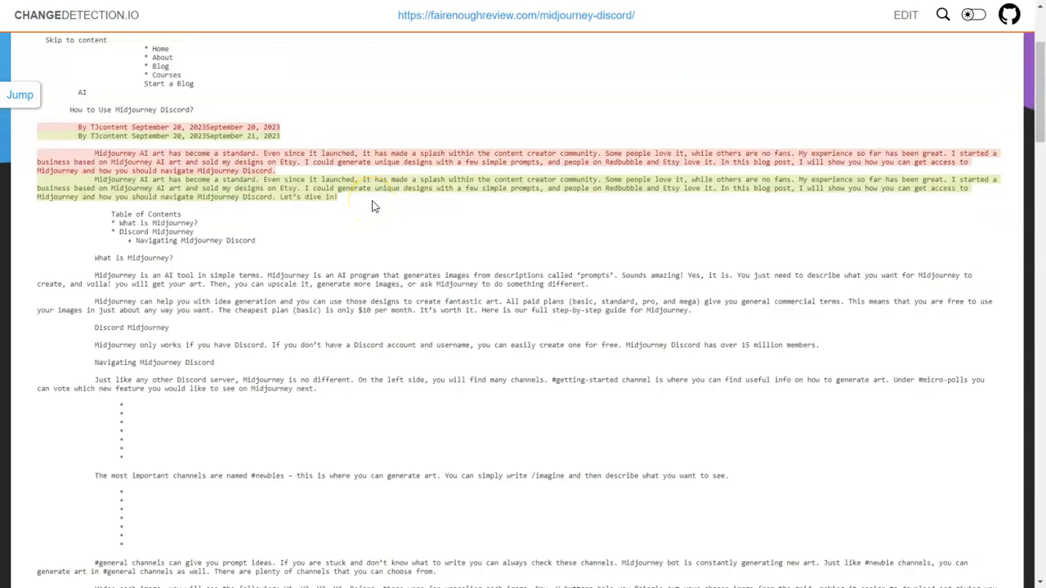
- Highlight the added sentence 'Let's dive in!' in the midjourney-discord diff and scroll the page
click(287, 199)
drag(288, 200, 339, 202)
click(341, 201)
scroll(346, 210, down, 1)
scroll(351, 211, up, 3)
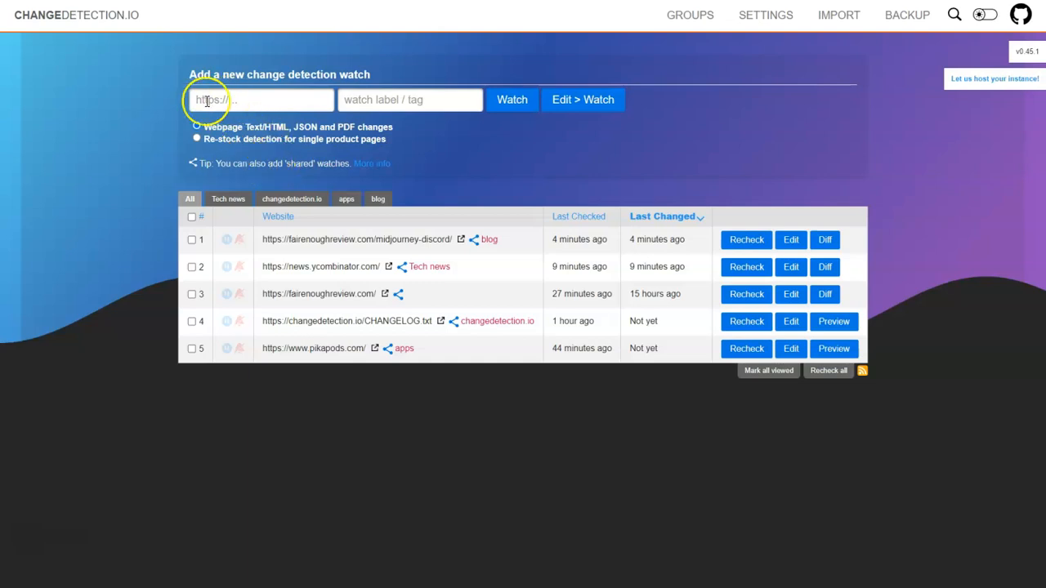
- Choose 'Re-stock detection for single product pages' as the new watch type
click(197, 139)
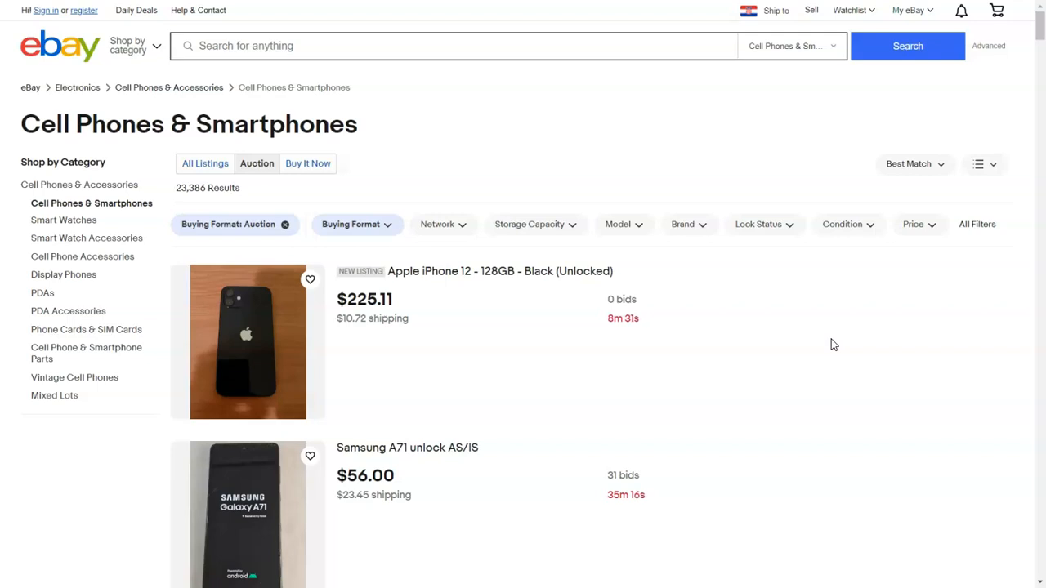
- Open the item page for the Apple iPhone 12 - 128GB - Black (Unlocked) auction
click(458, 278)
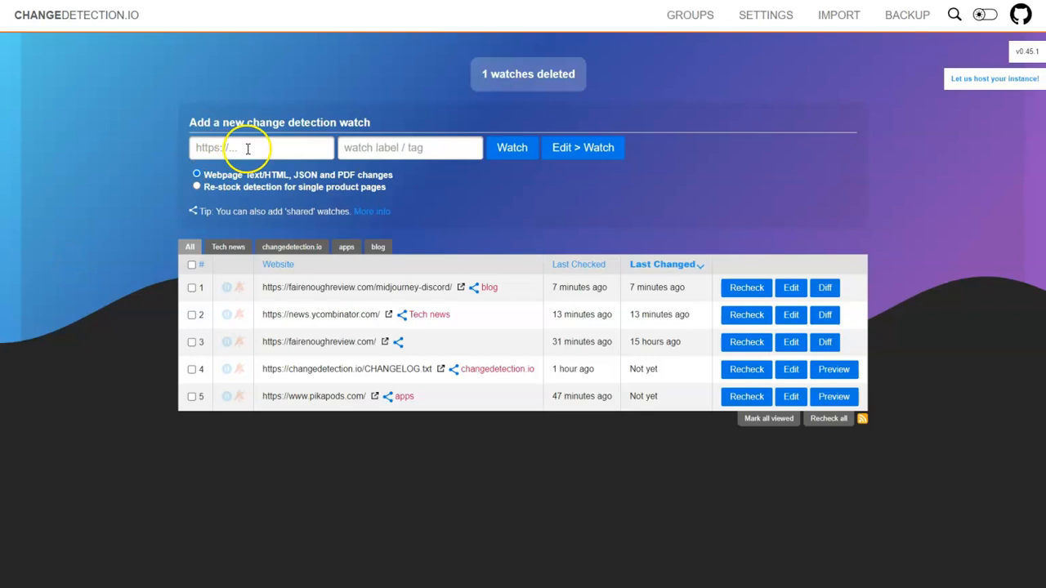
- Add a new watch for the eBay iPhone listing by pasting its URL
click(248, 148)
key(ctrl+v)
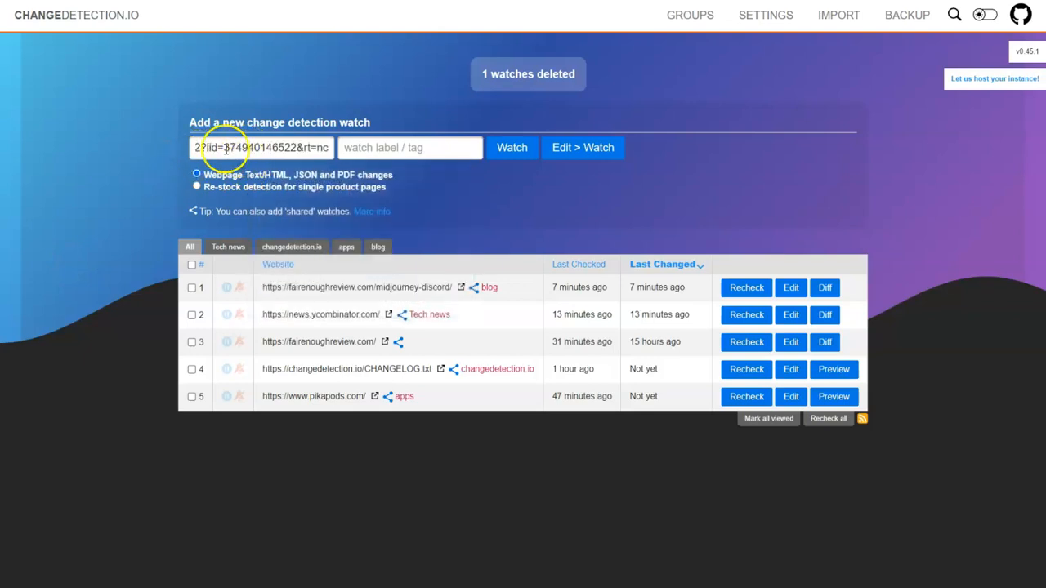
click(508, 147)
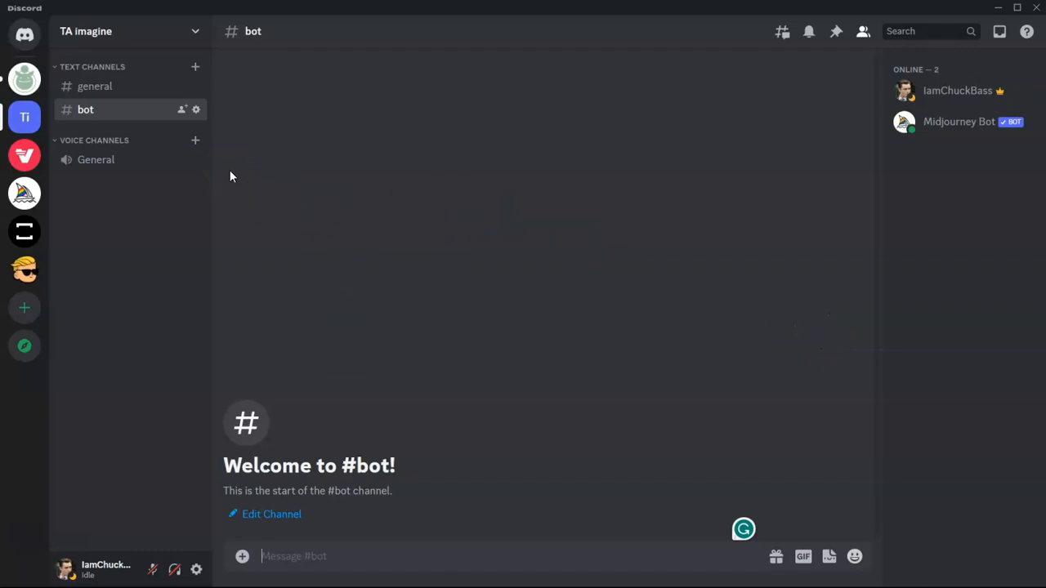
- Create a new webhook in the TA imagine server's Integrations settings
right_click(36, 121)
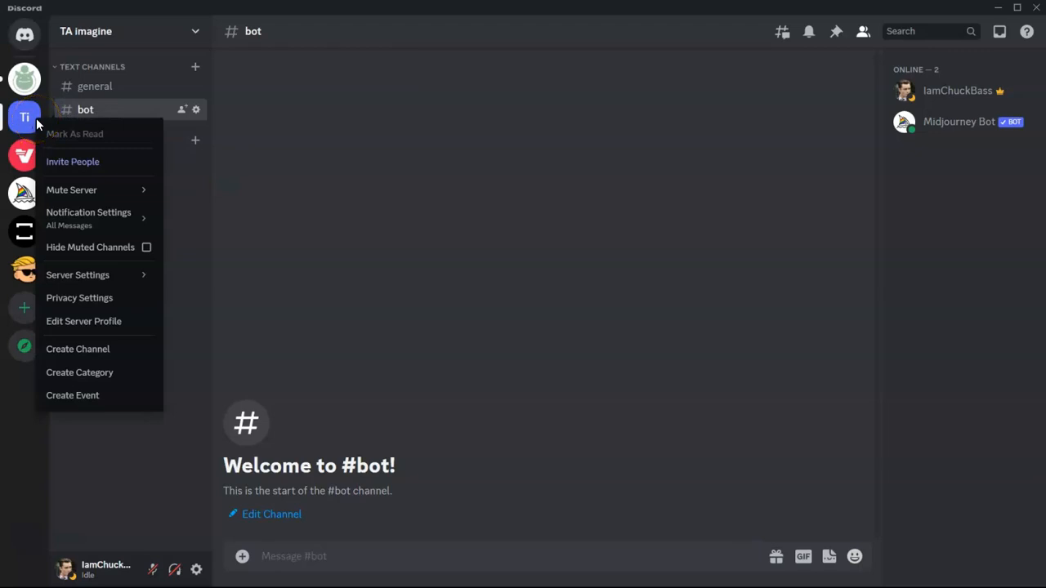
click(102, 278)
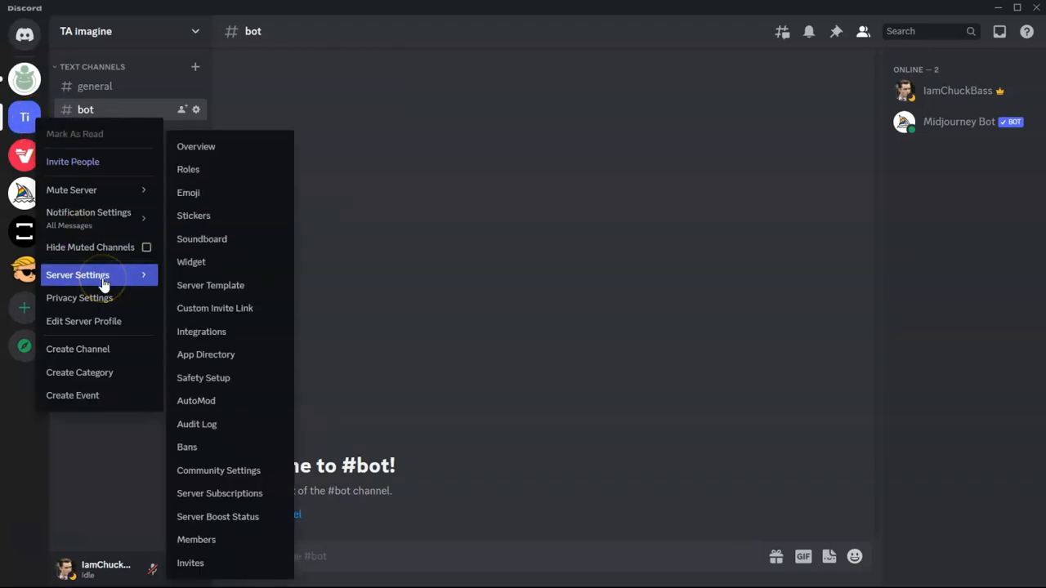
click(222, 330)
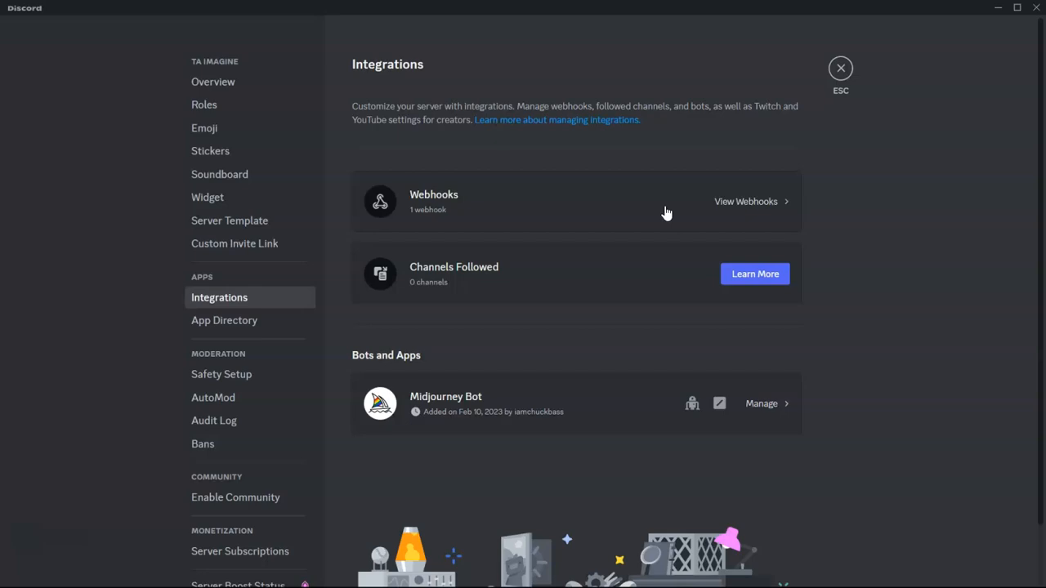
click(651, 215)
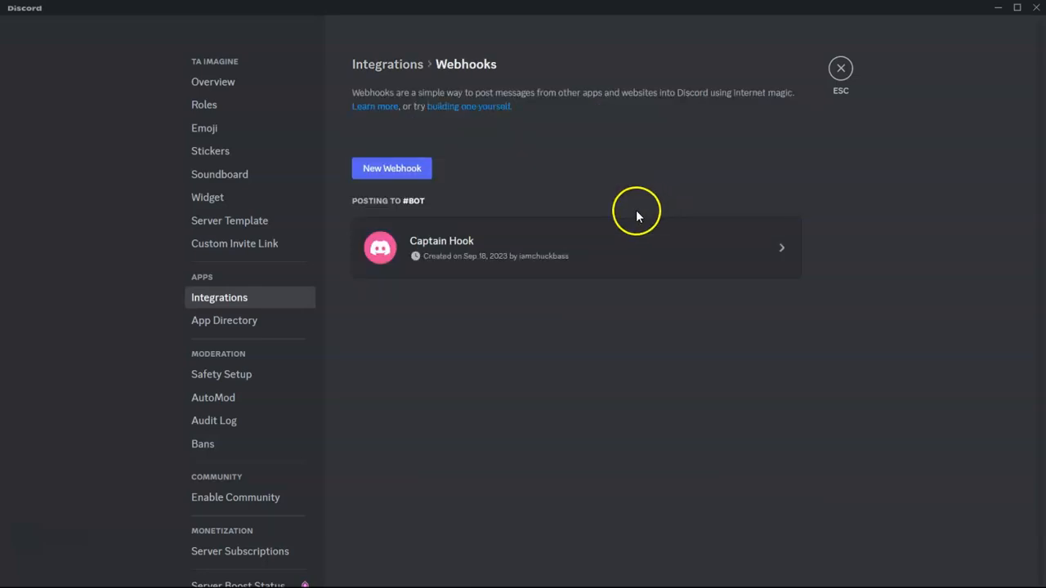
click(413, 174)
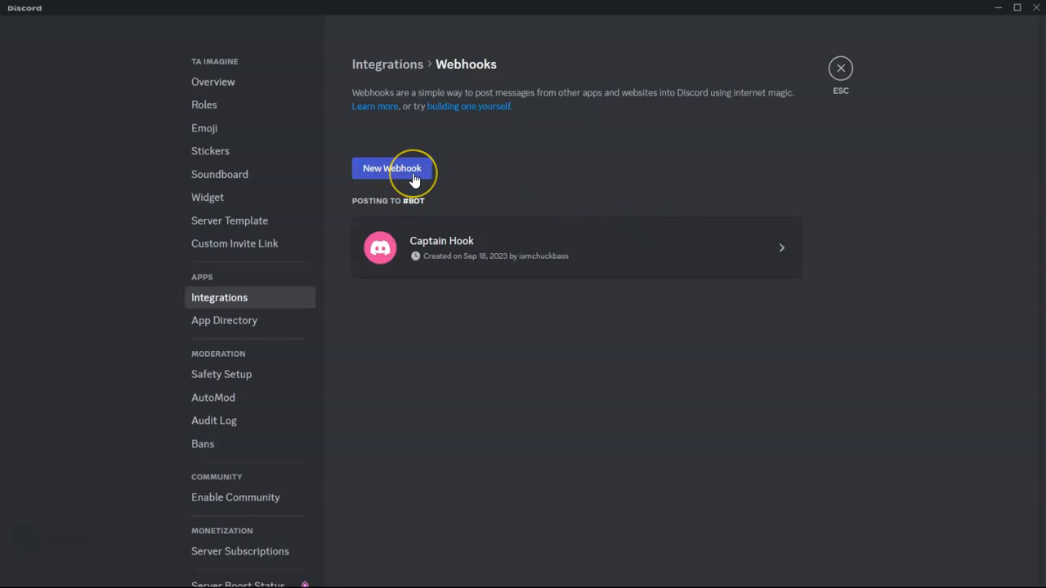
- Name the webhook 'ChangeDetection', post it to #bot, save, and copy its URL
click(481, 363)
drag(550, 425, 474, 415)
text(ChangeDetection)
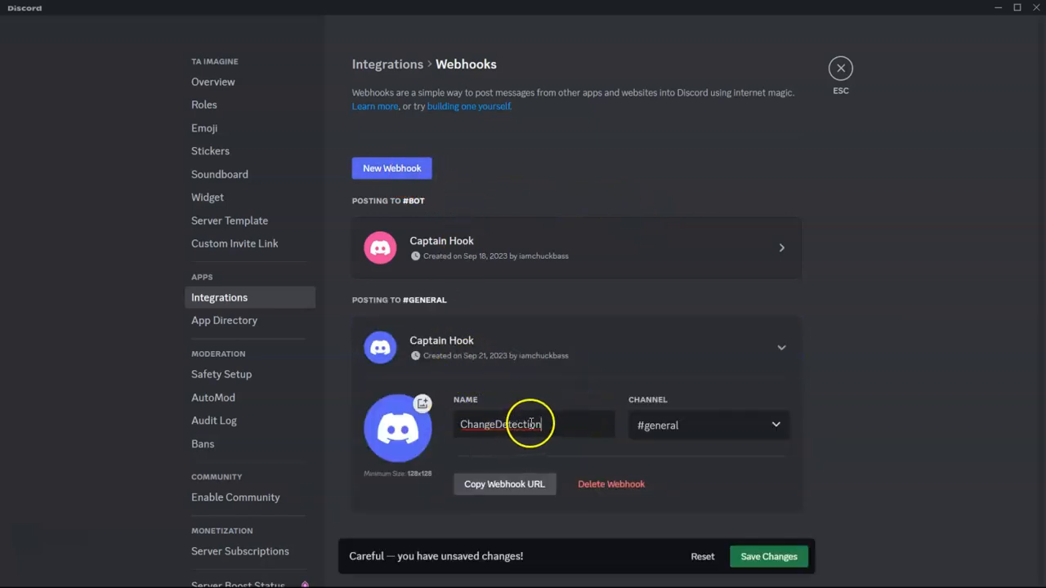
click(713, 434)
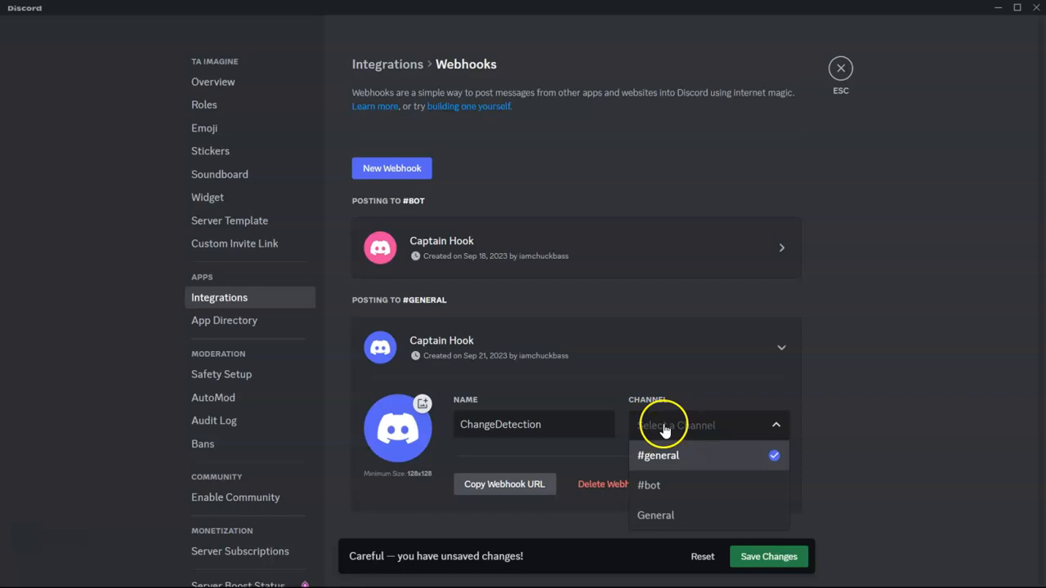
click(676, 489)
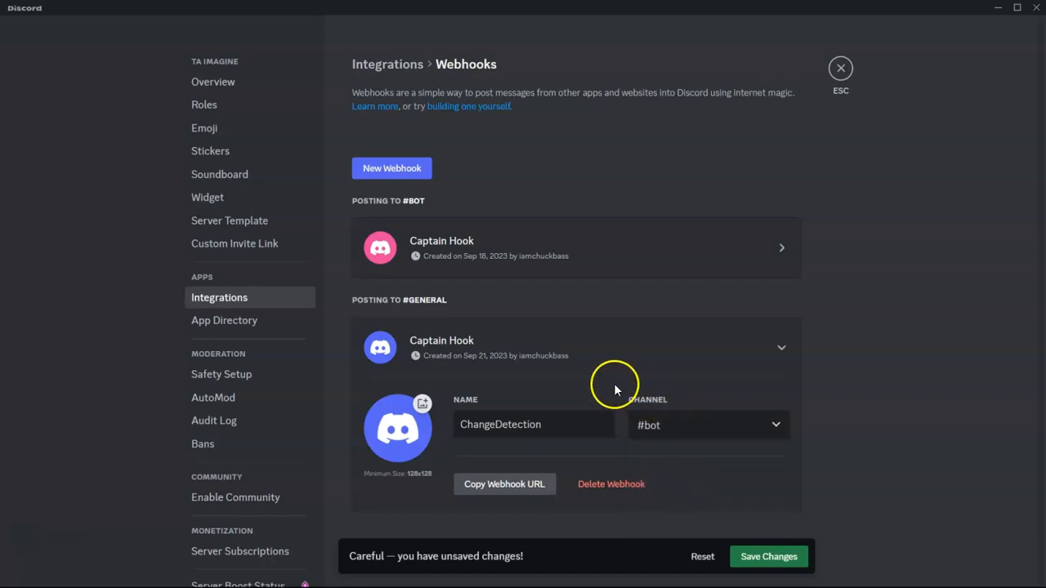
click(736, 553)
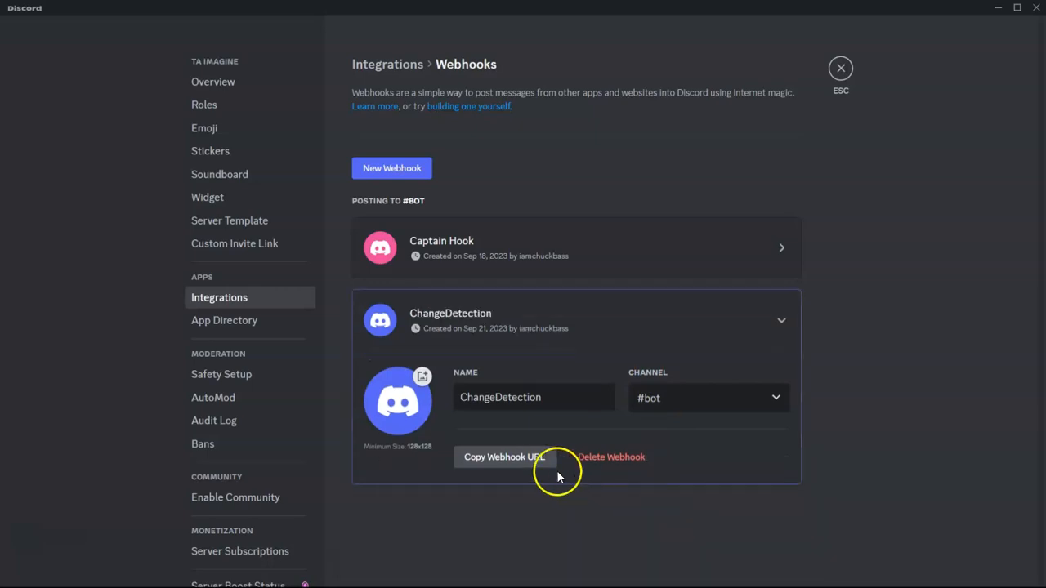
click(506, 464)
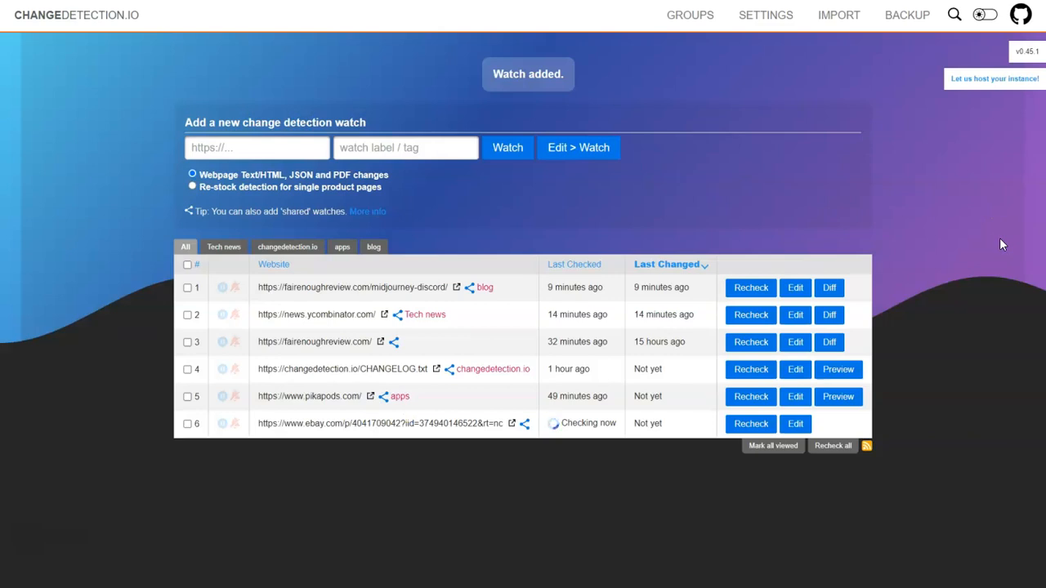
- Open the changedetection.io settings page
click(766, 16)
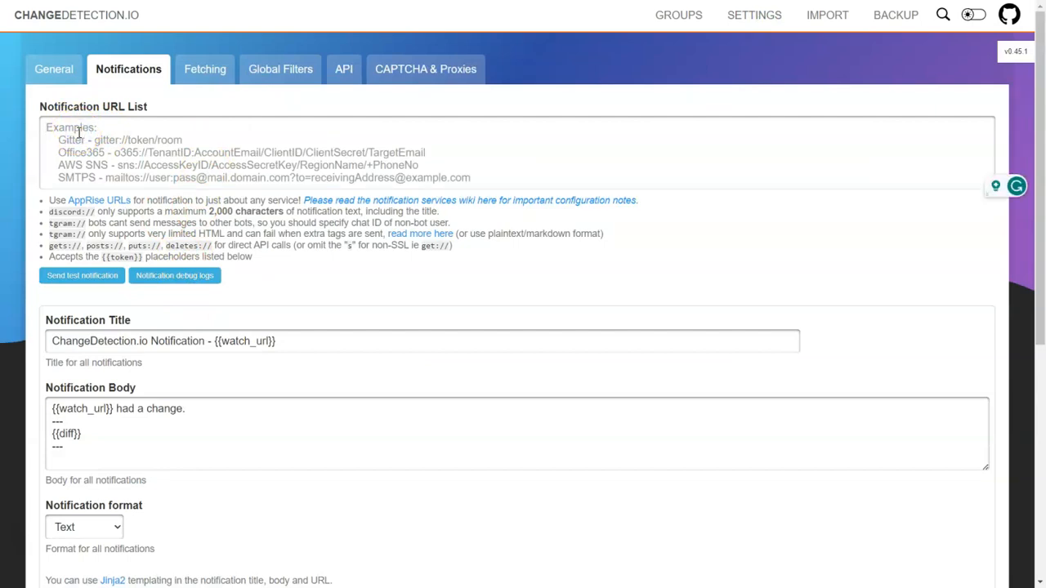
key(ctrl+v)
key(ctrl+plus)
drag(227, 141, 69, 139)
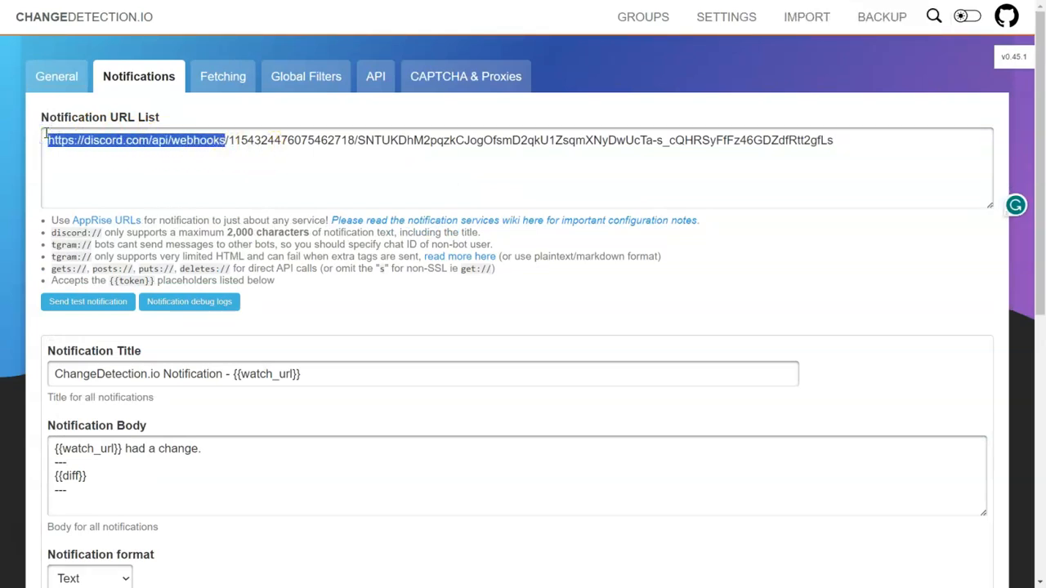
drag(102, 233, 42, 232)
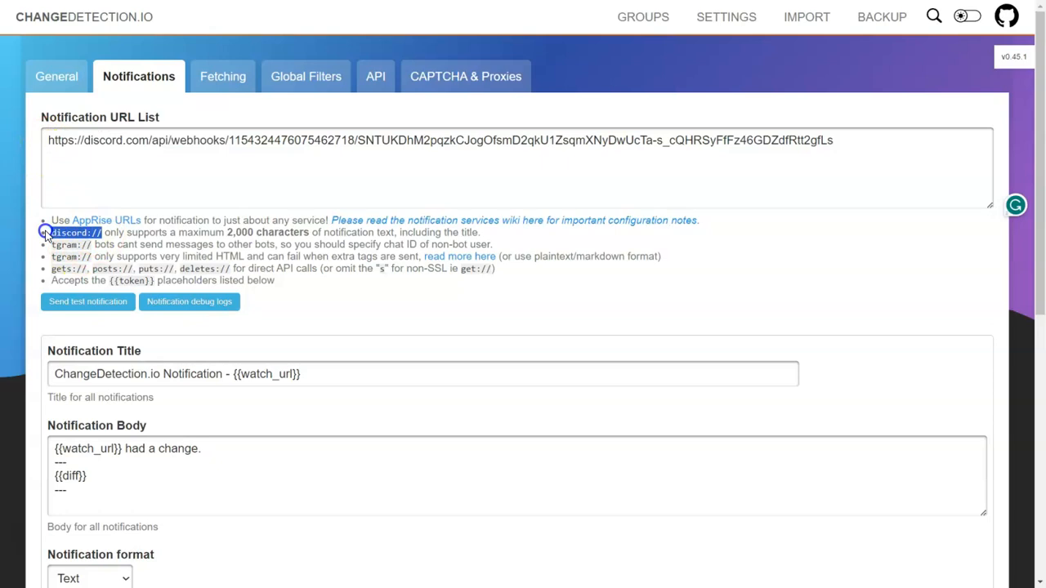
key(ctrl+c)
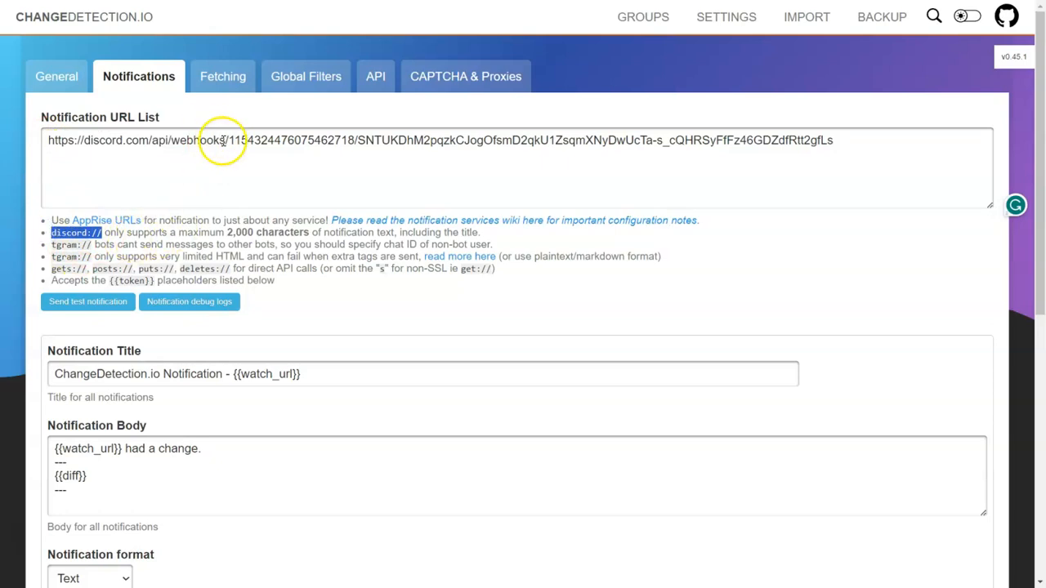
drag(226, 140, 45, 140)
key(ctrl+v)
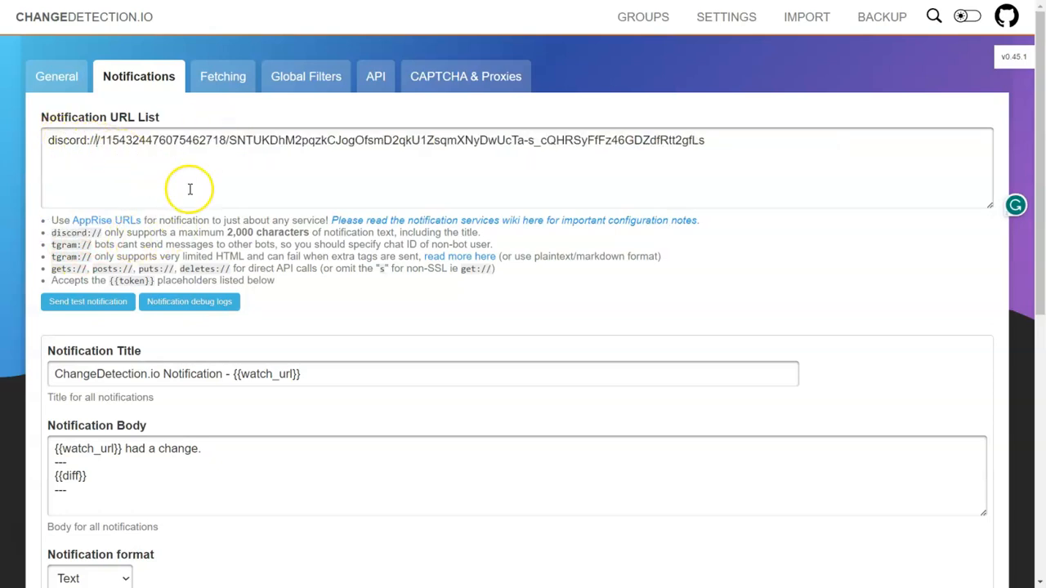
key(Delete)
- Send a test notification to Discord and save the notification settings
scroll(124, 214, down, 1)
scroll(123, 216, up, 1)
click(109, 314)
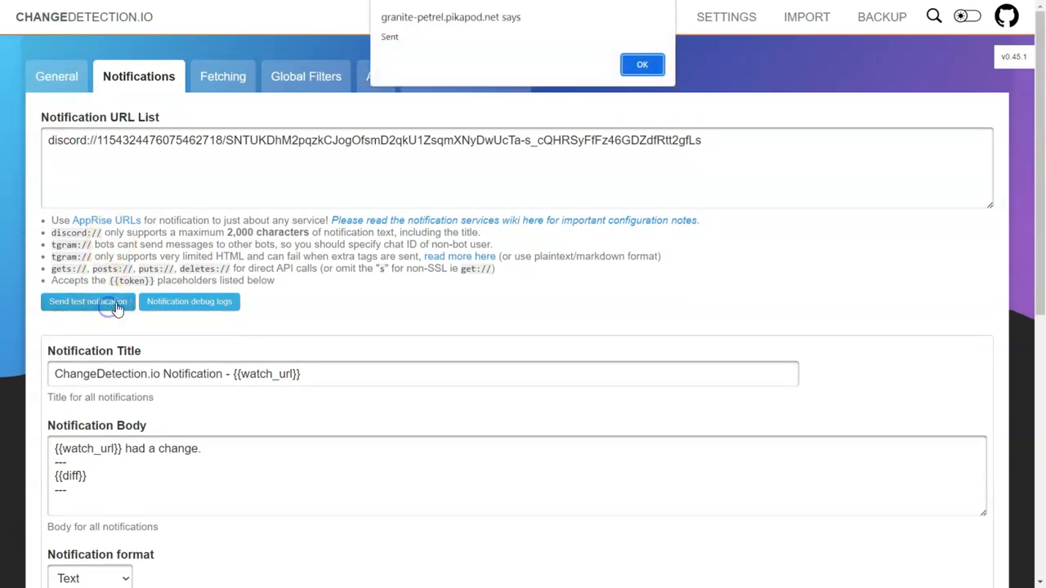
click(642, 66)
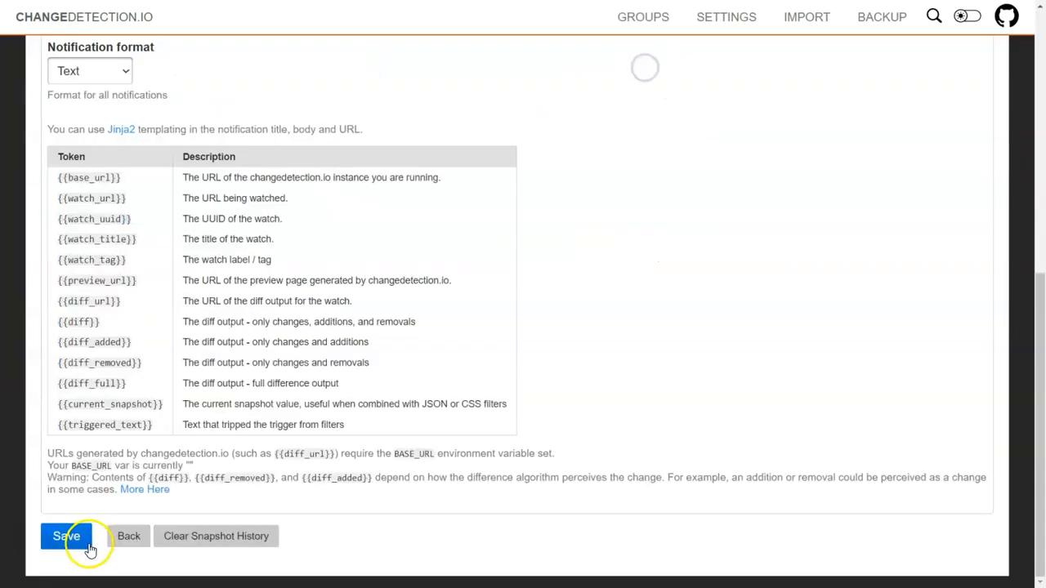
click(67, 540)
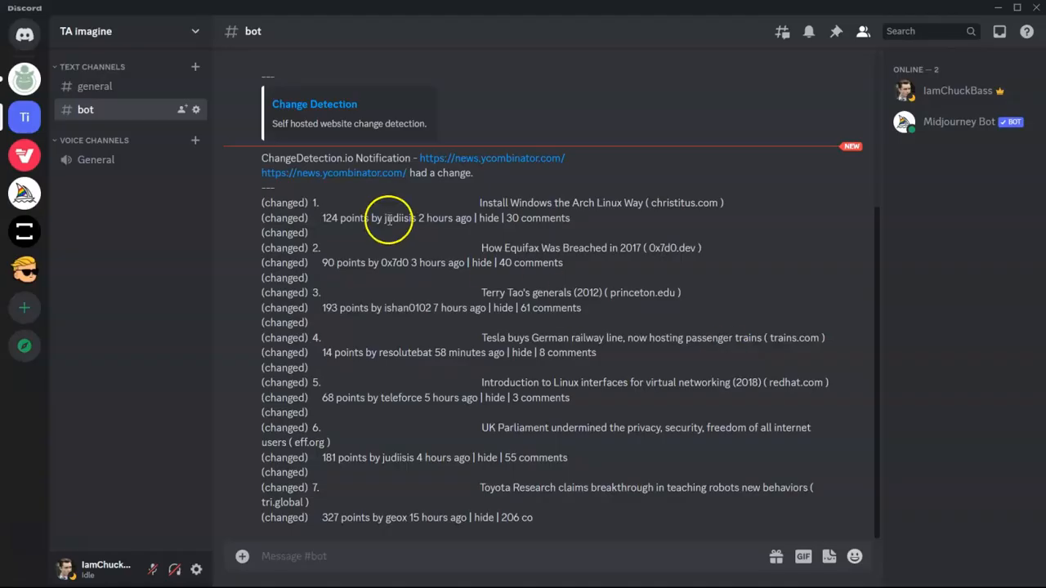
- Scroll through #bot to read the test message and the news.ycombinator.com change alert
scroll(452, 200, up, 1)
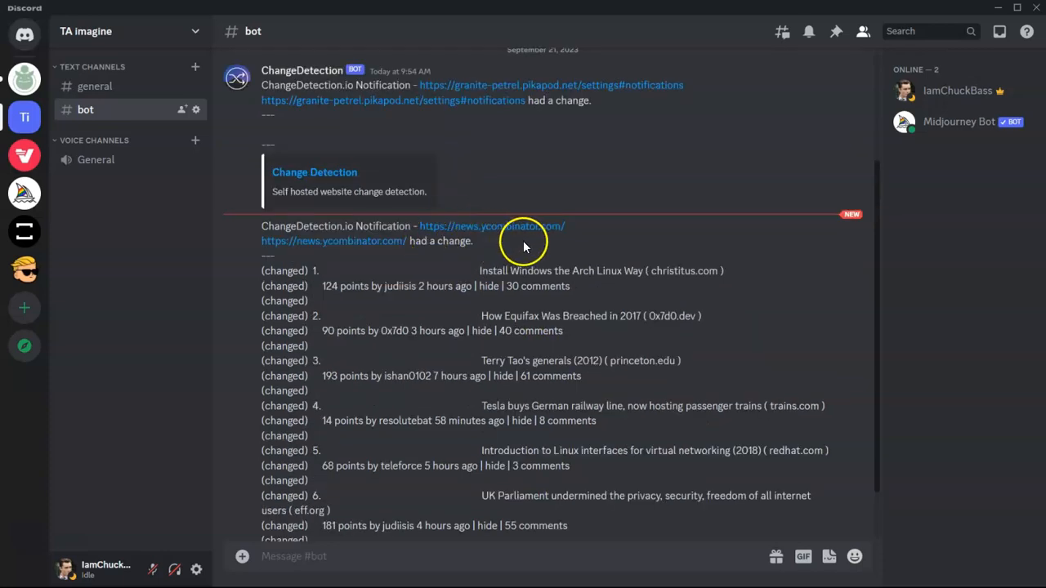
scroll(490, 253, down, 1)
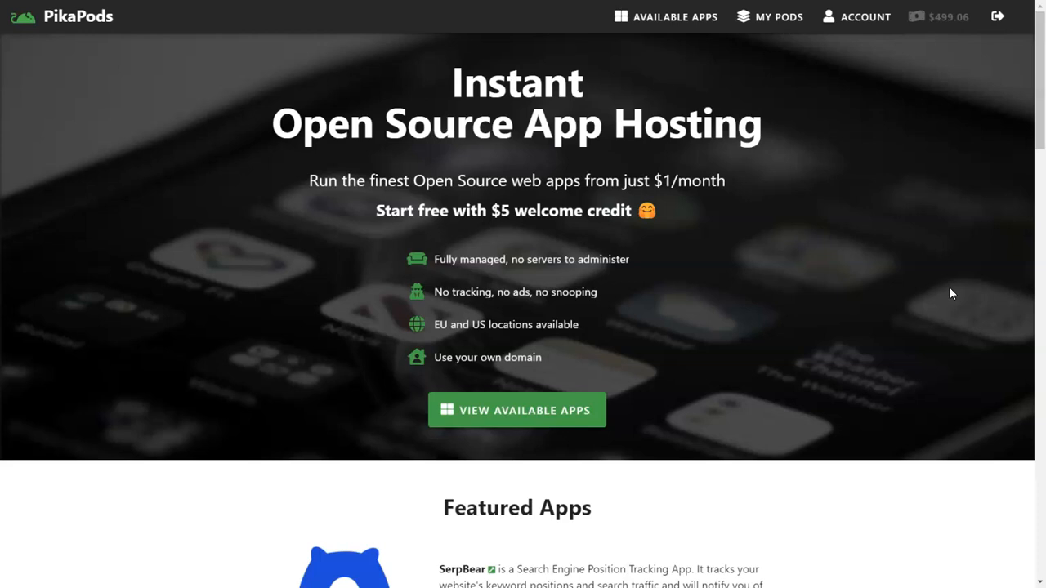
- Open PikaPods' Available Apps catalogue and scroll down to Changedetection at $2.3/month
click(675, 18)
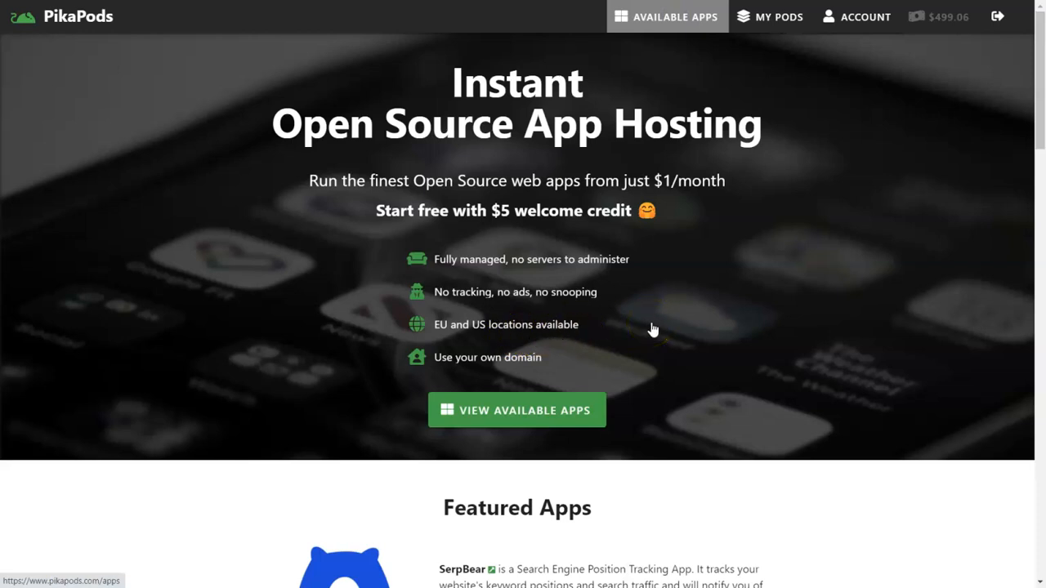
click(675, 18)
scroll(338, 384, down, 8)
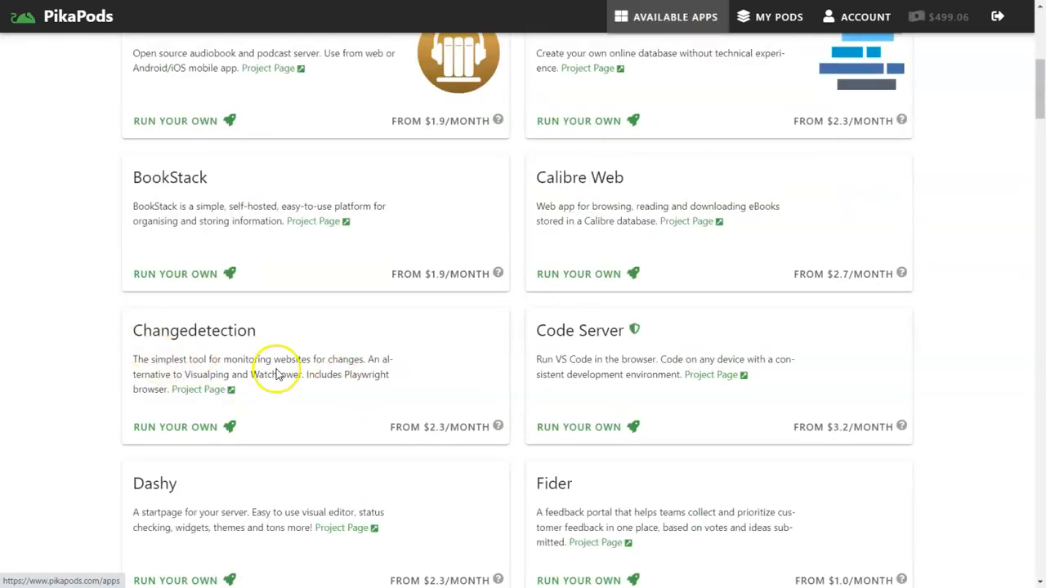